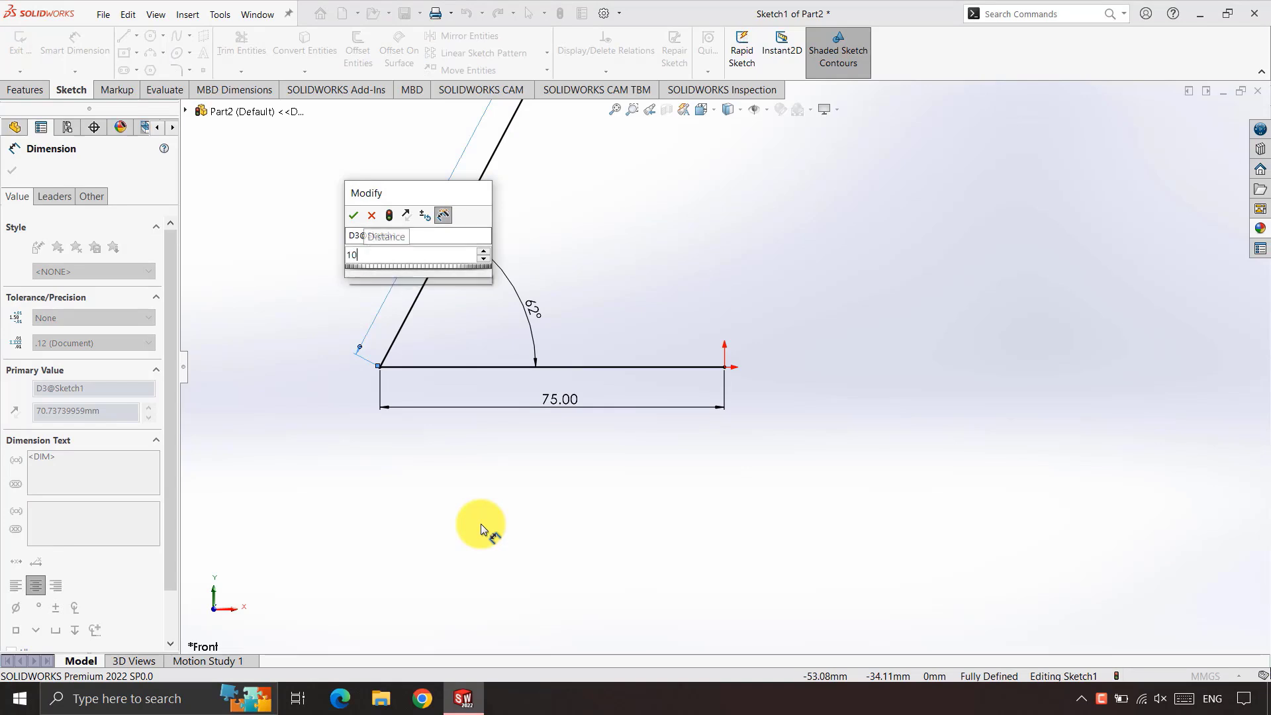
- Sketch three connected lines from the top of the 105 mm line: one about 71 mm down, one about 15 mm across, and a short upward hook
scroll(575, 434, down, 3)
scroll(665, 296, down, 3)
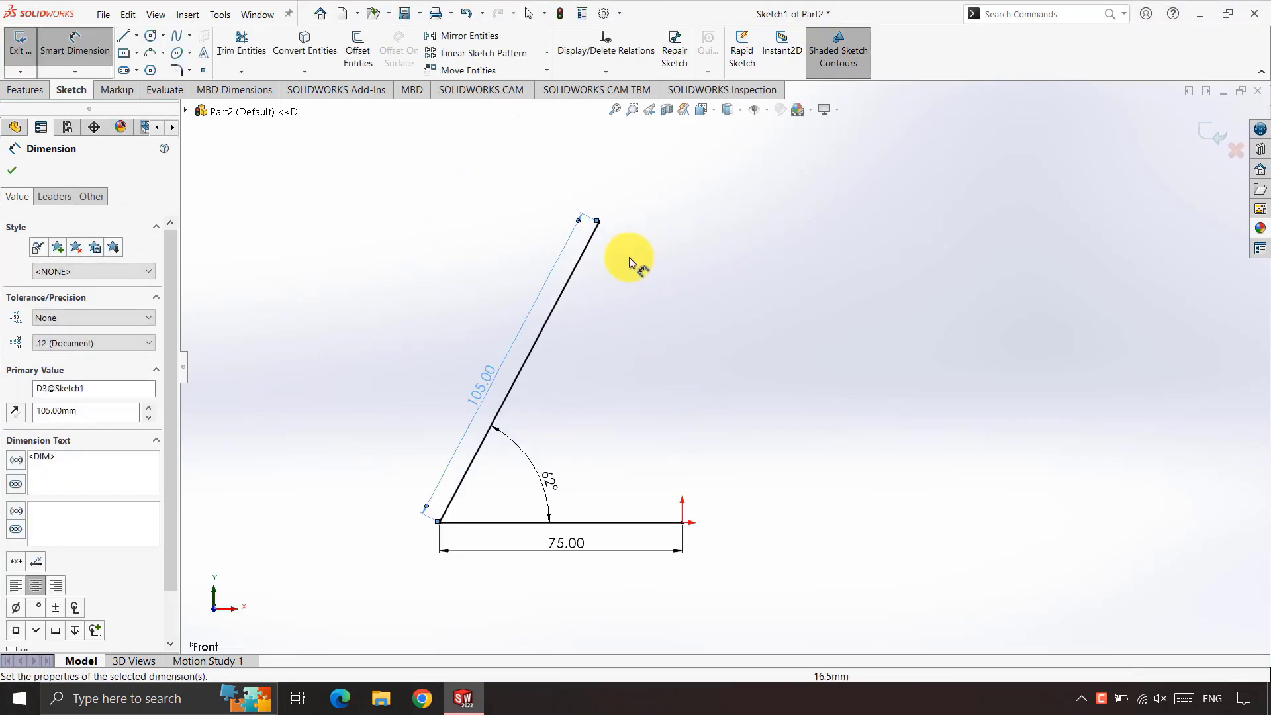
mouse_move(625, 258)
right_down()
mouse_move(577, 247)
mouse_move(615, 234)
right_up()
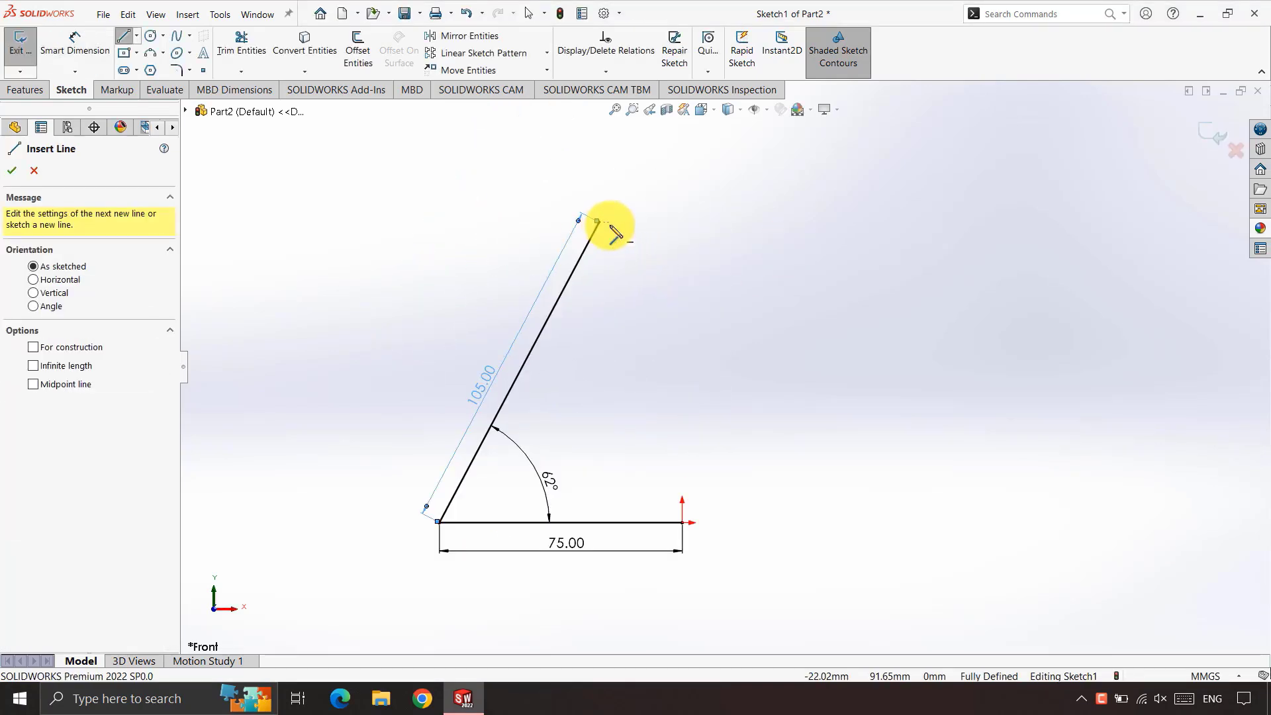
click(599, 222)
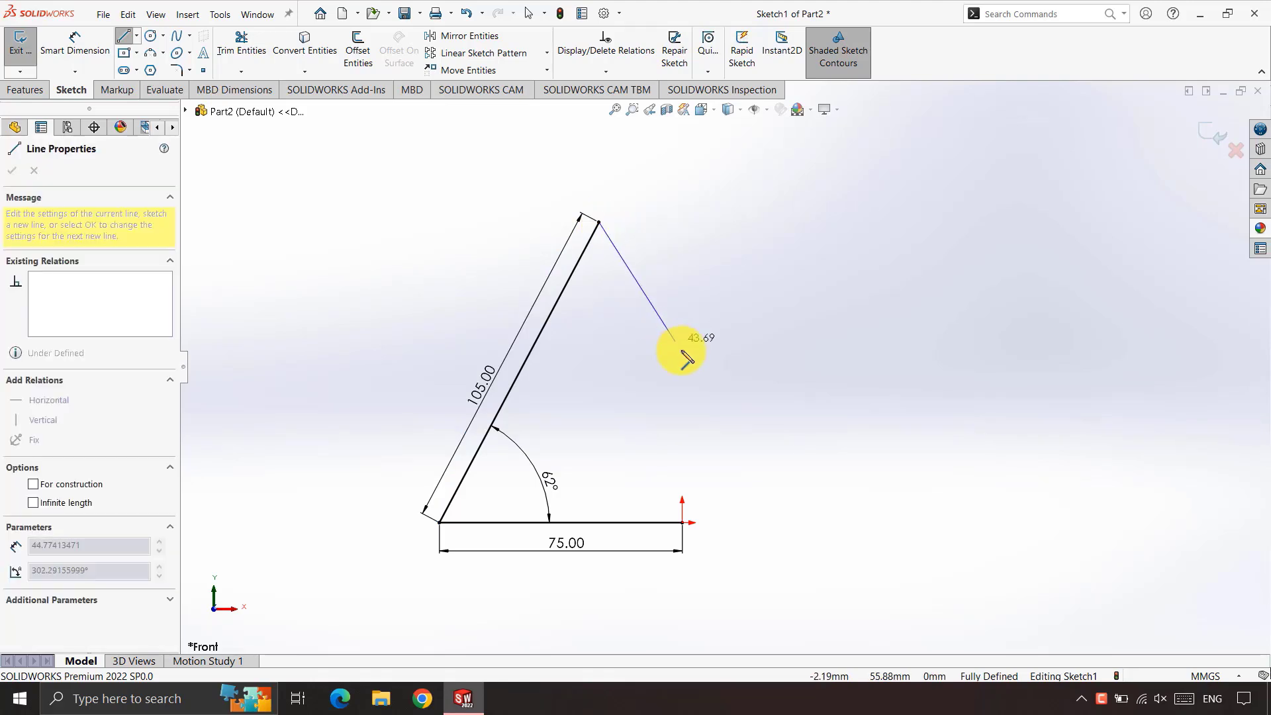
click(697, 429)
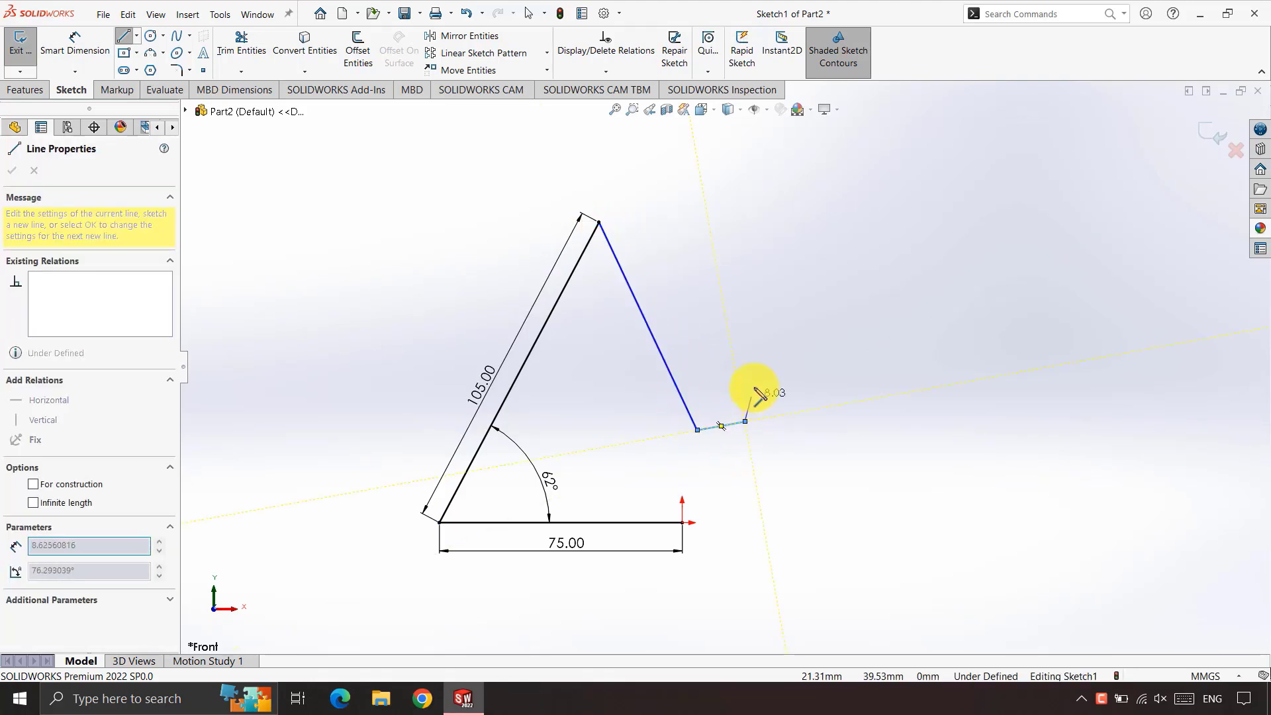
click(762, 370)
right_click(704, 268)
click(724, 276)
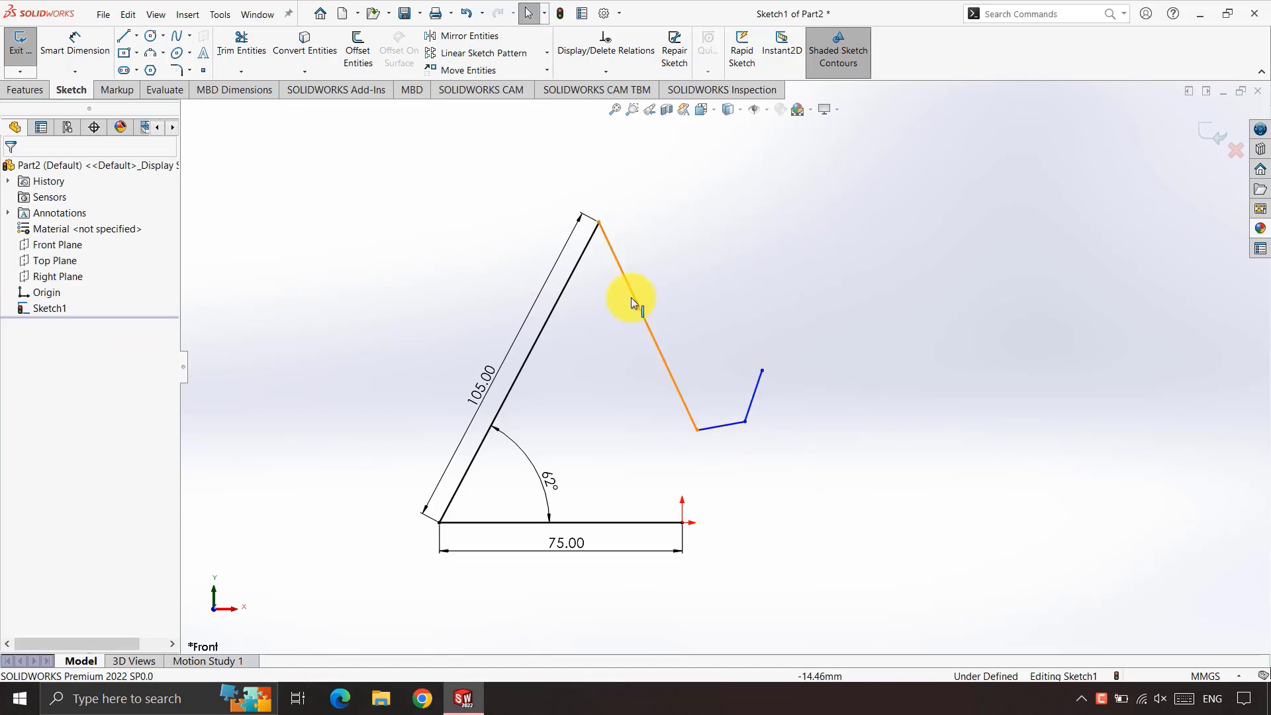
- Dimension the angle between the two long slanted lines at the apex as 45°
right_drag(695, 287, 700, 237)
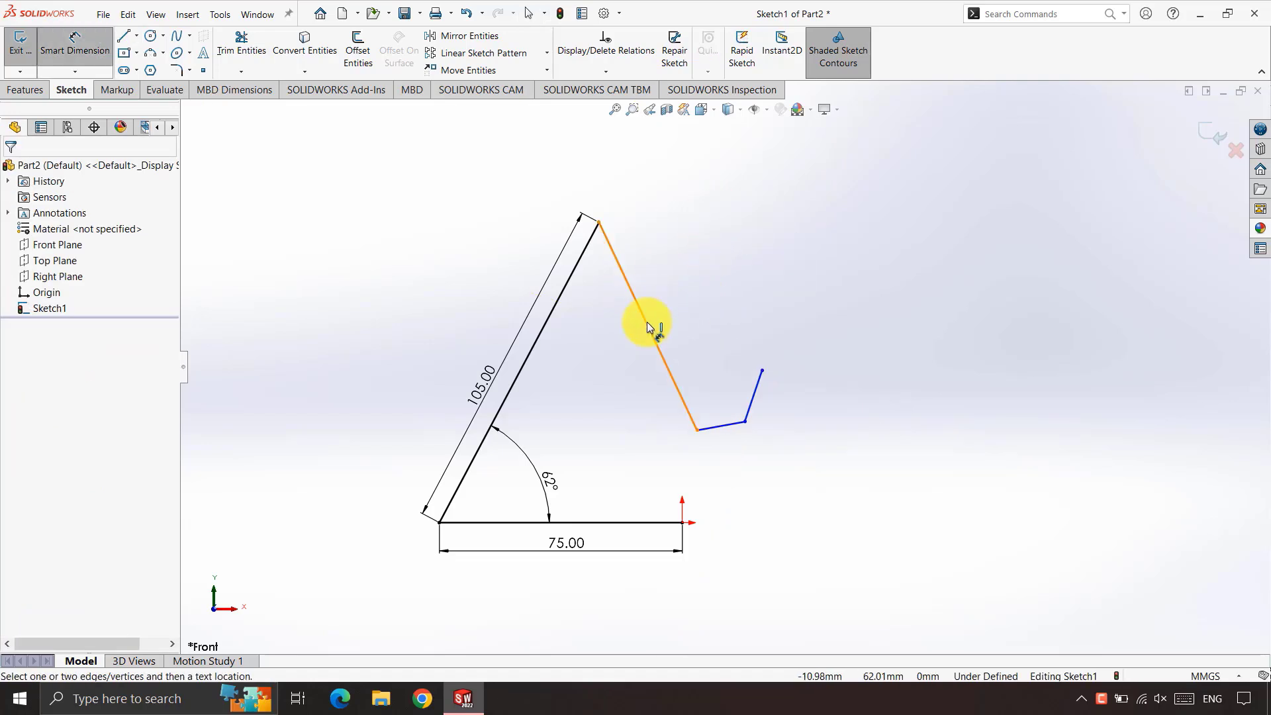
click(634, 320)
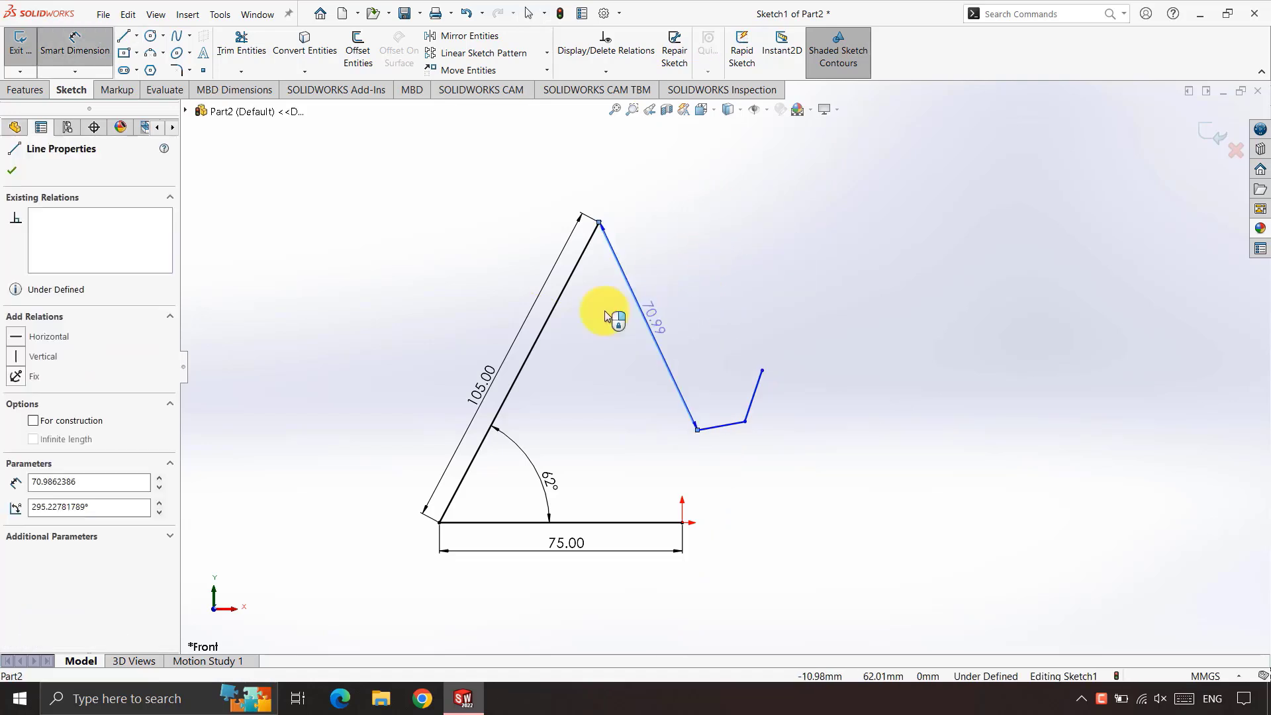
click(564, 291)
click(597, 305)
text(45)
key(Return)
- Dimension the descending slanted line's aligned length as 79 mm
click(630, 323)
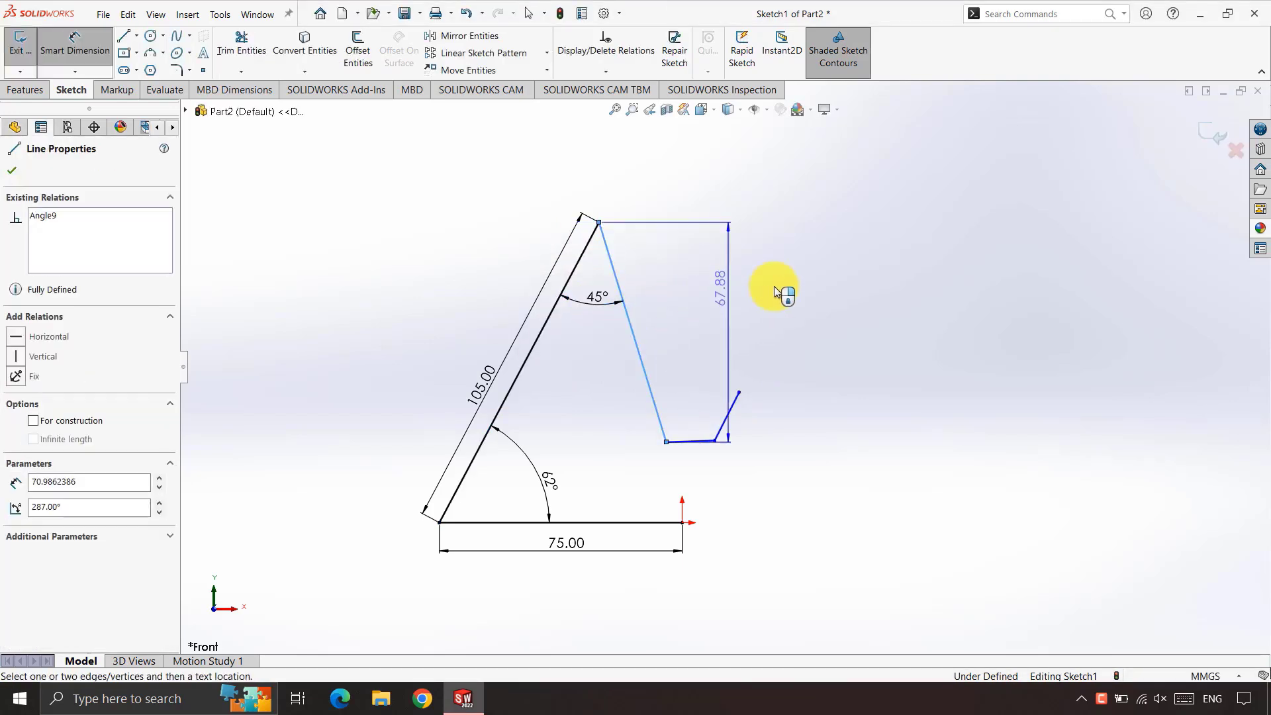
click(777, 207)
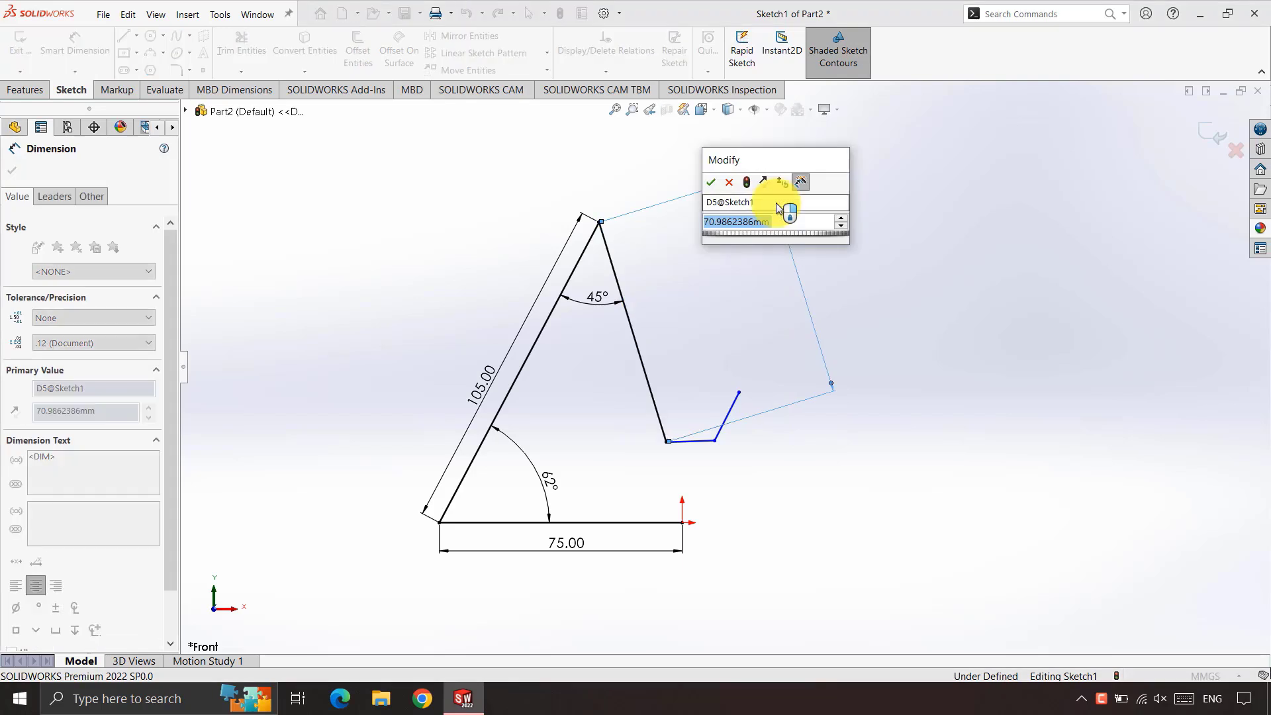
text(79)
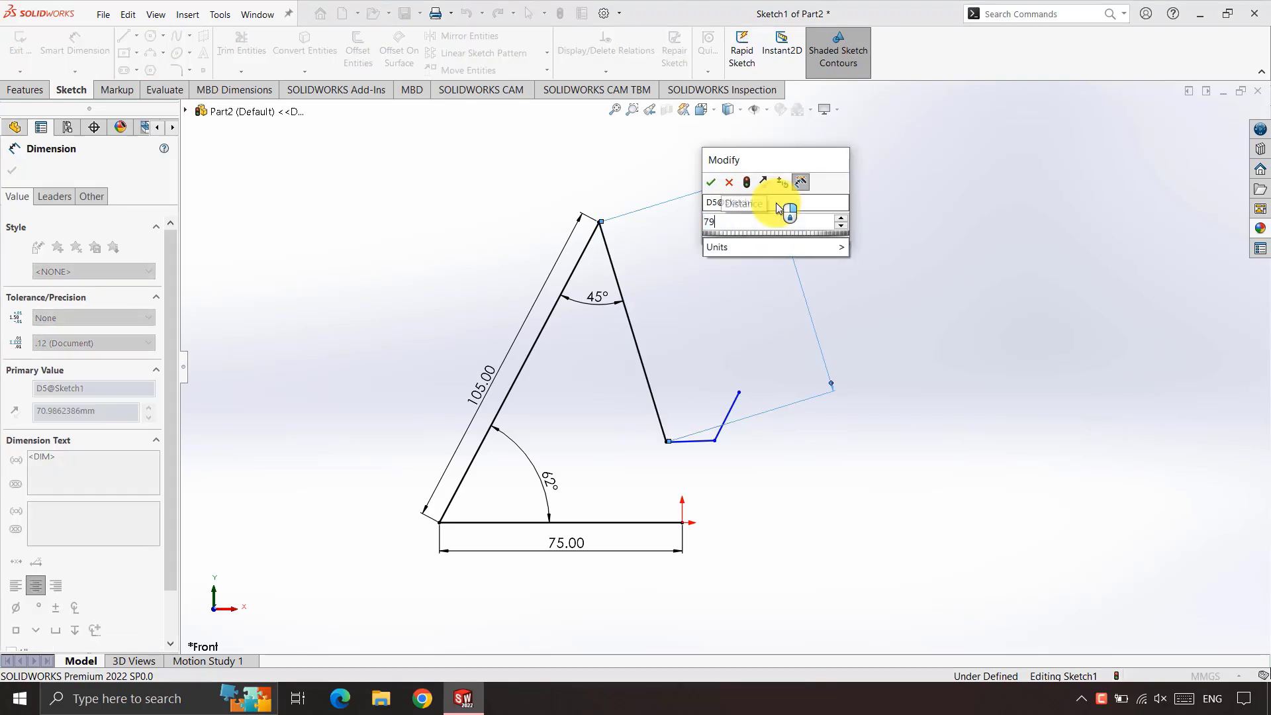
key(Return)
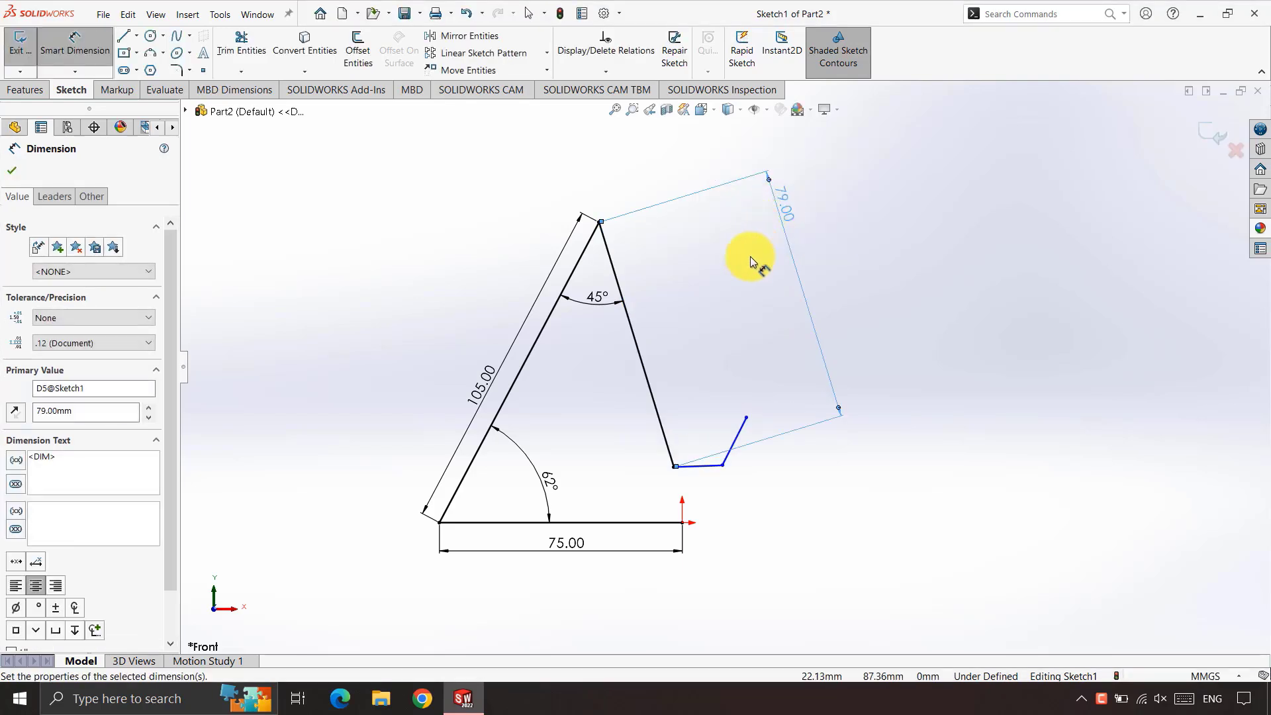
- Dimension the angle between the short upturned end line and the 79 mm line as 30°
click(739, 444)
click(663, 433)
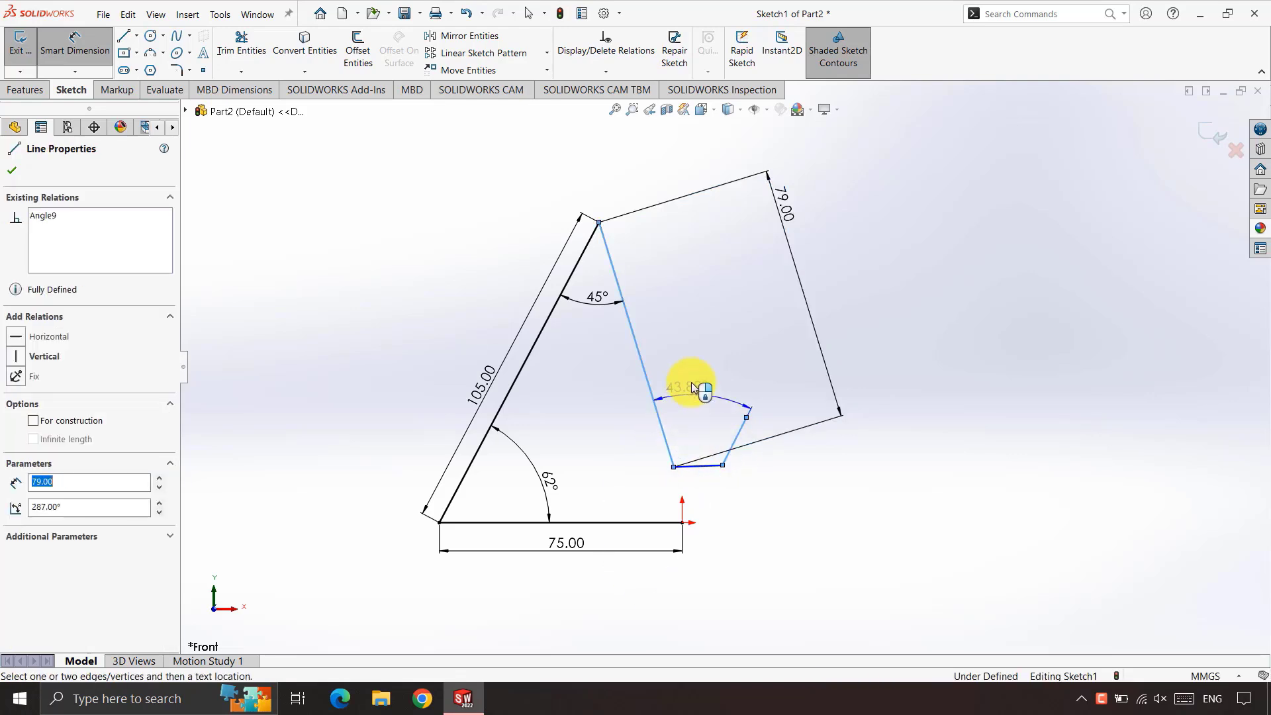
click(691, 378)
text(30)
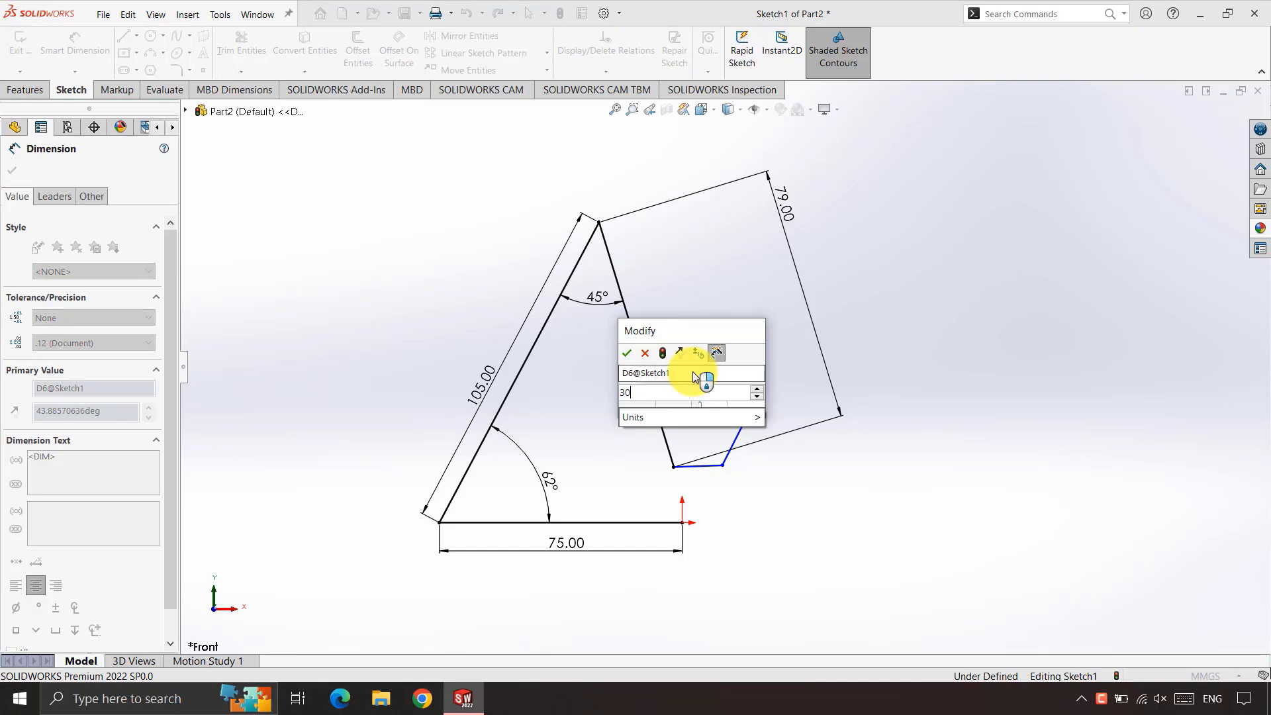
key(Return)
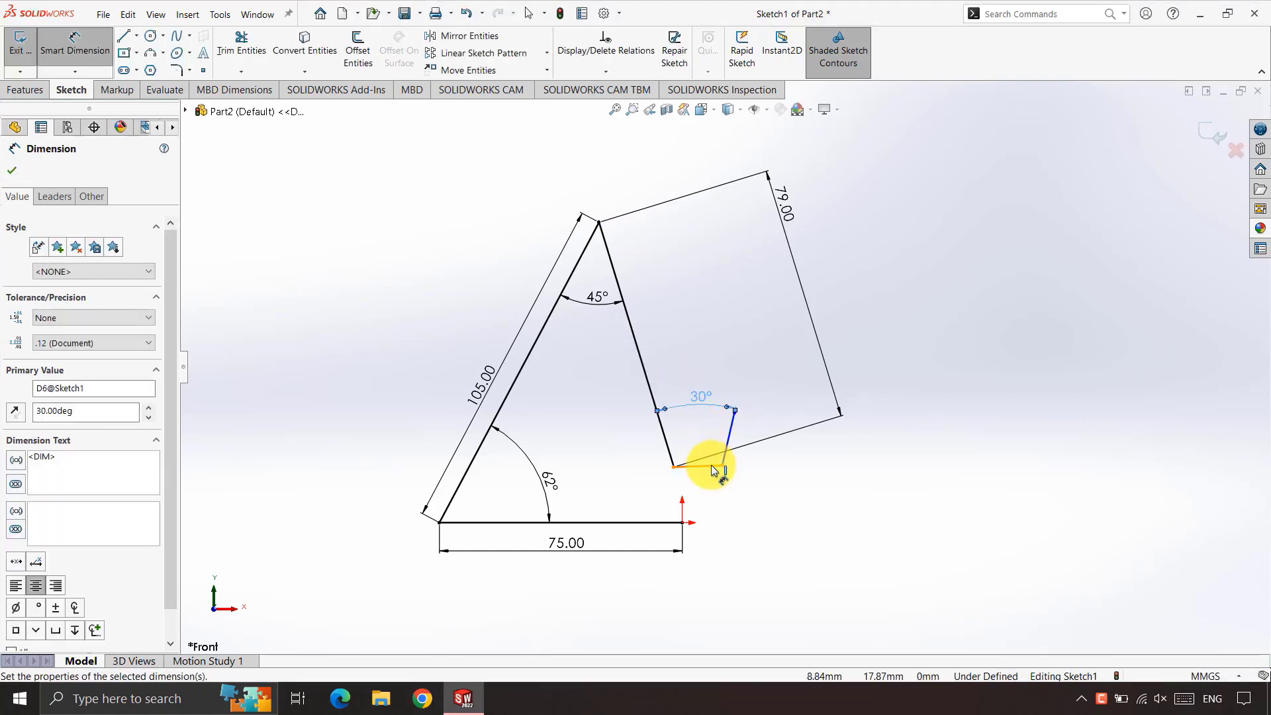
- Dimension the horizontal width of the short line at the base of the hook as 10 mm
click(712, 468)
click(693, 346)
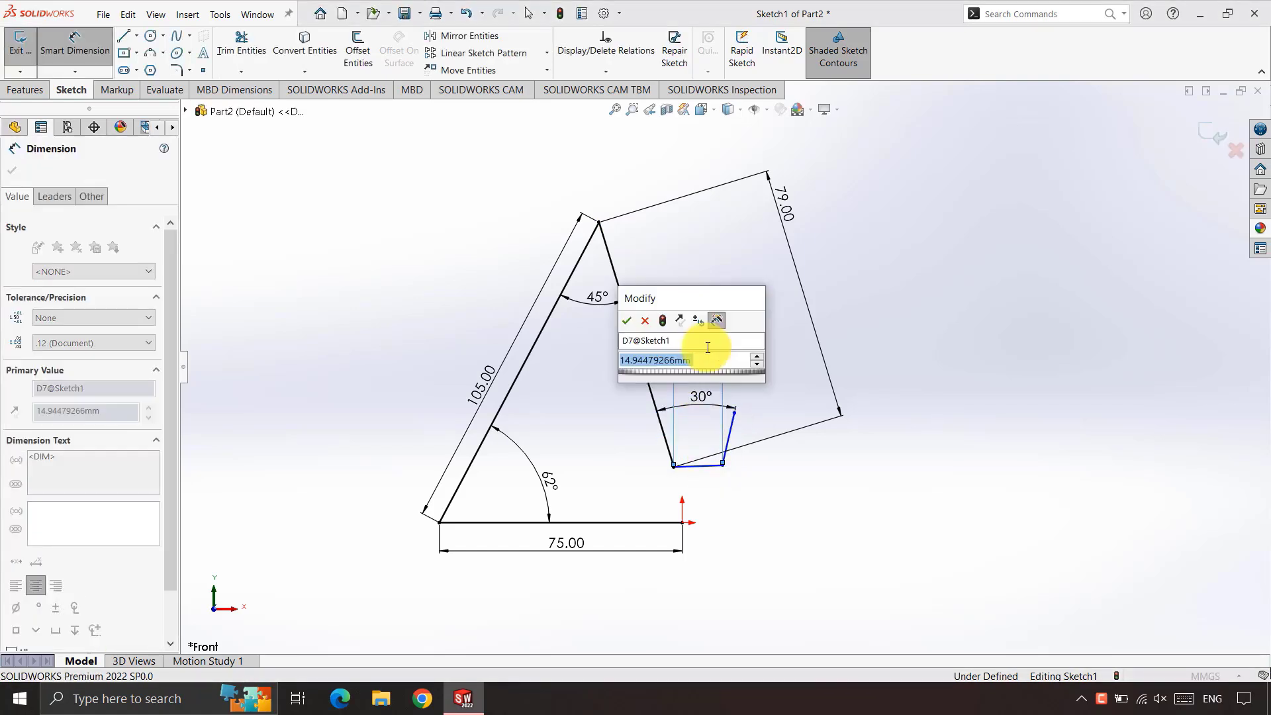
text(10)
key(Return)
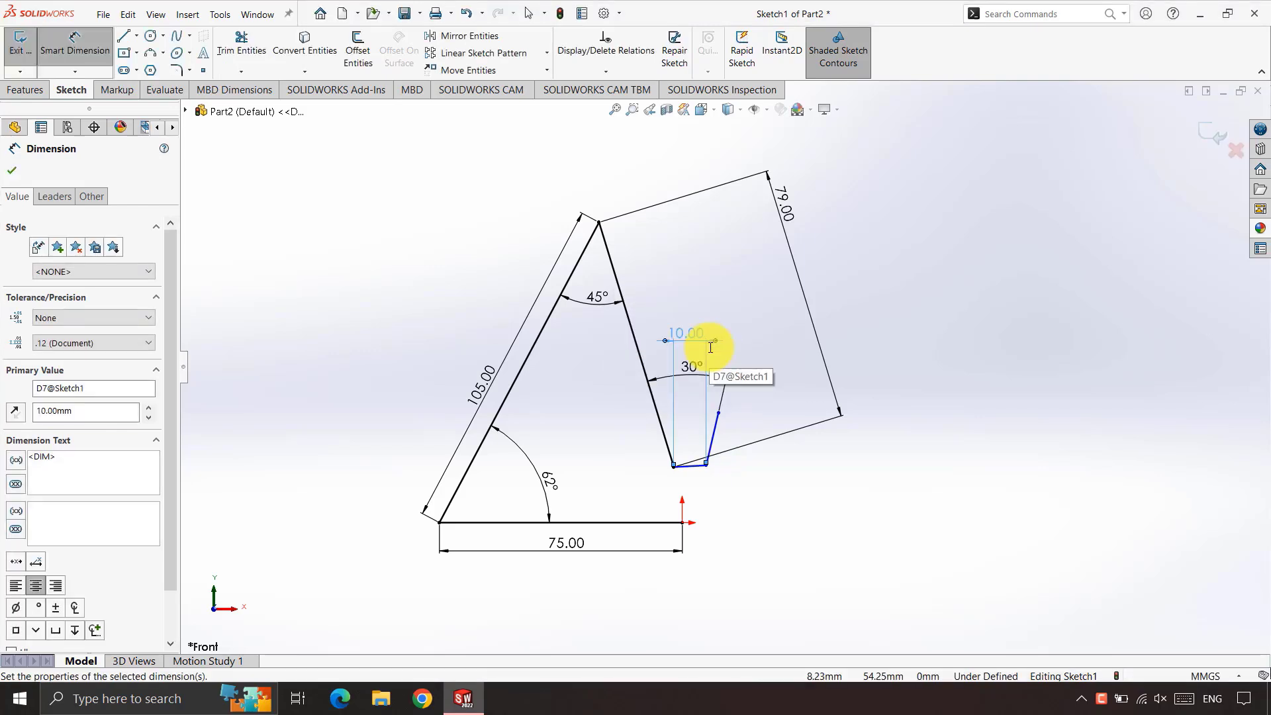
- Dimension the angle between the hook's short base line and the 79 mm line as 90°
click(697, 464)
click(662, 431)
click(757, 391)
text(90)
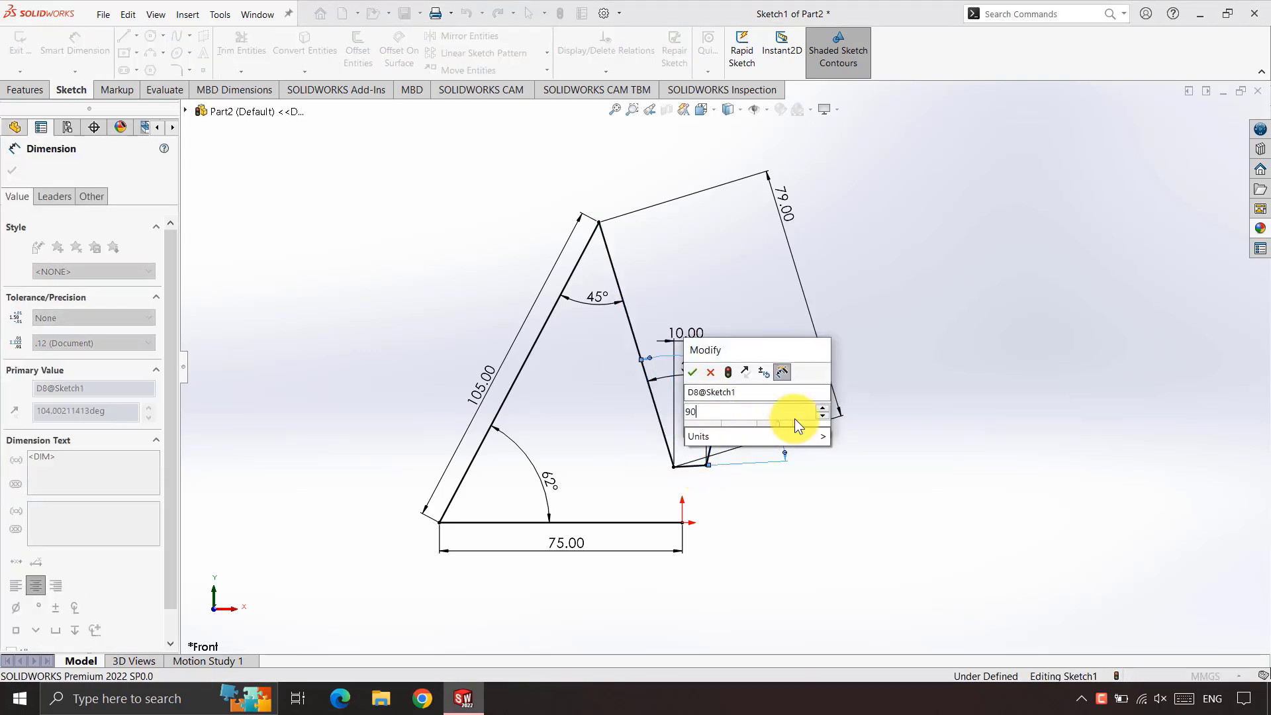
key(Return)
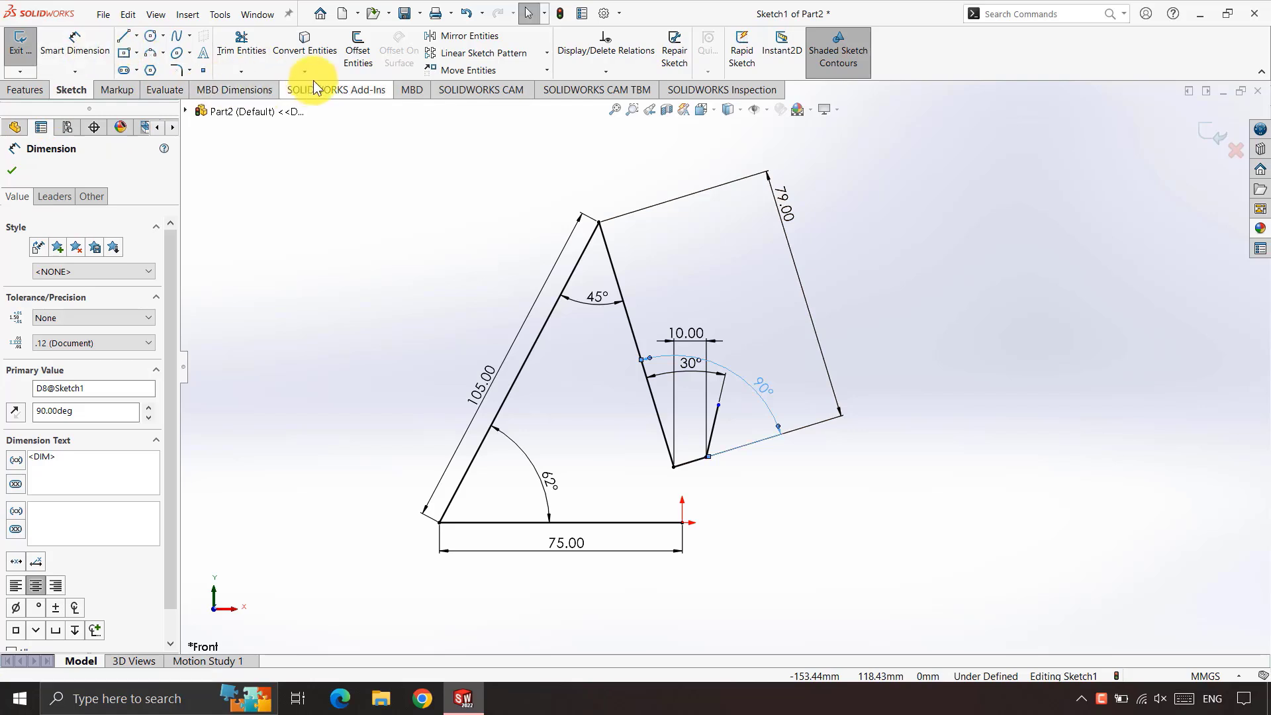
- Offset the whole line chain by 3 mm bi-directionally, with dimensions added
click(355, 50)
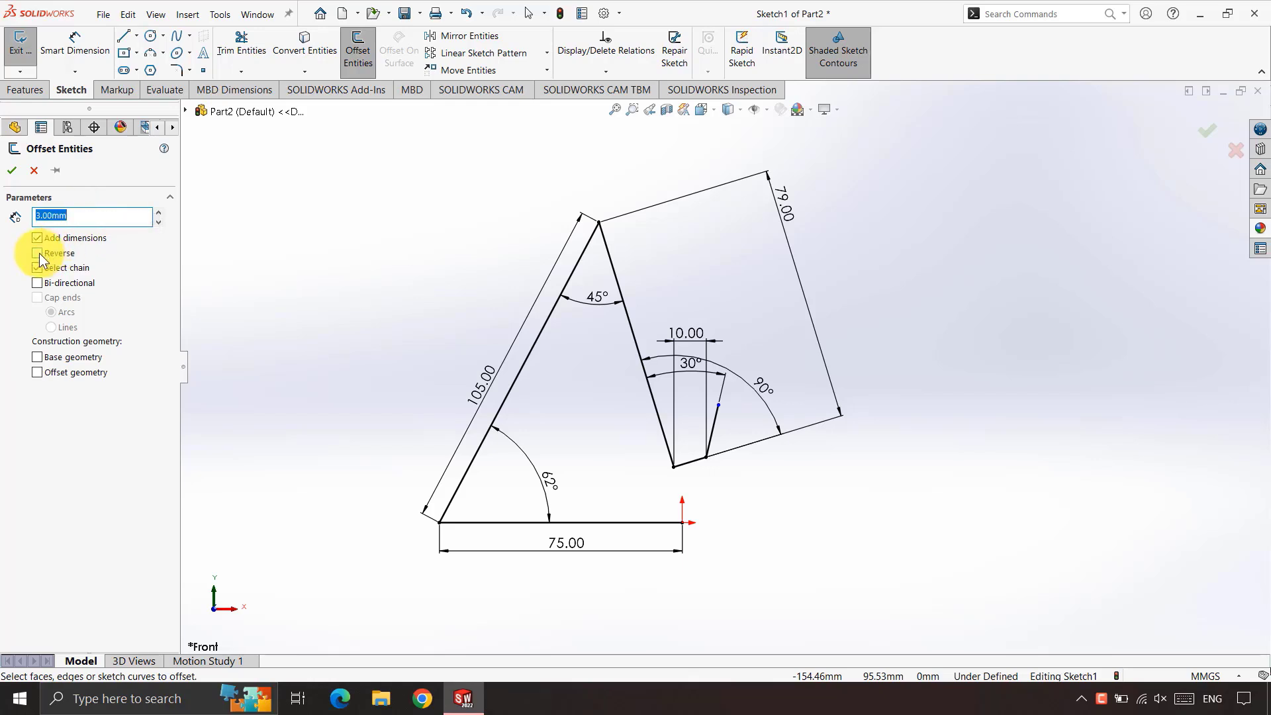
click(470, 470)
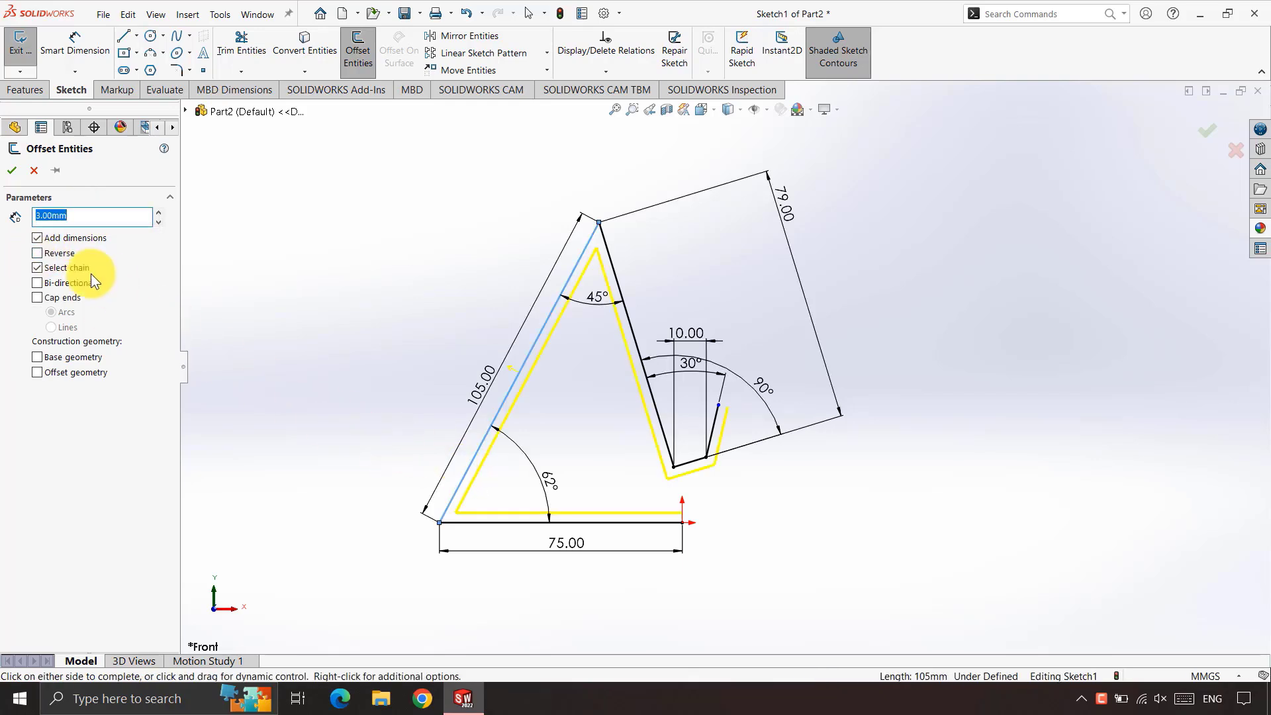
click(37, 284)
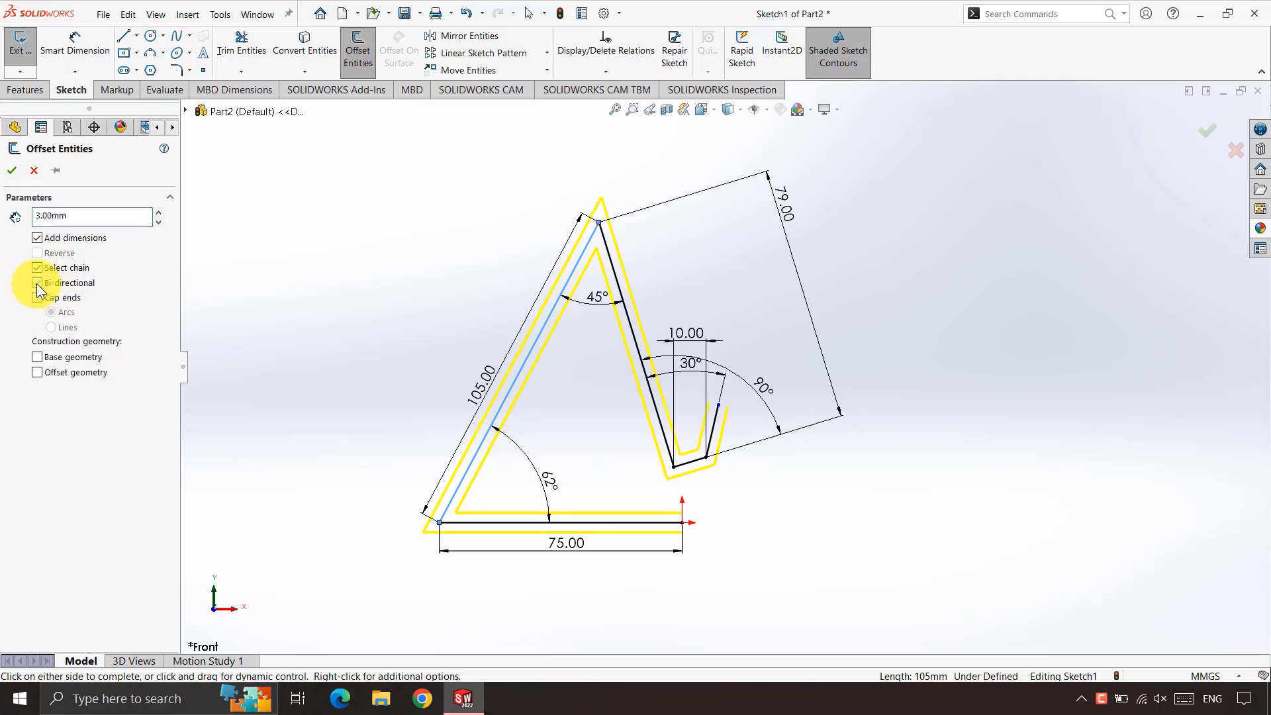
click(12, 172)
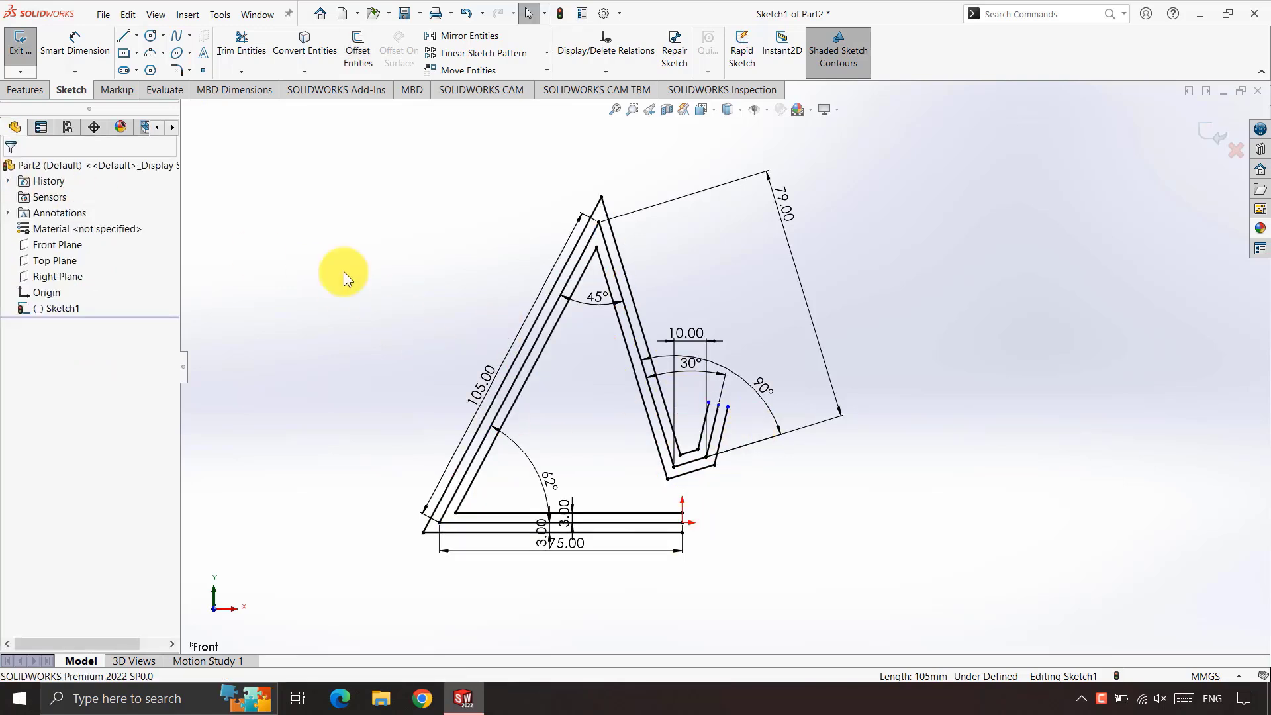
- Close both open ends of the offset profile with tangent three-point arcs of 3 mm radius
click(151, 53)
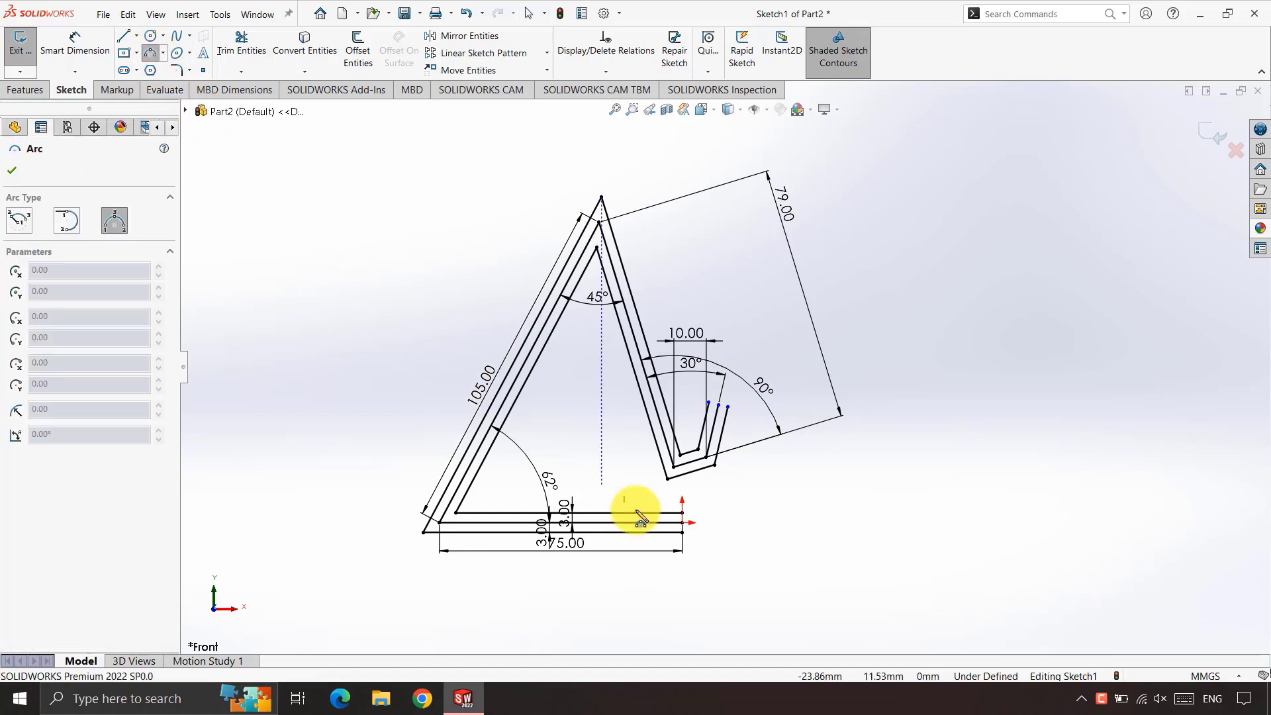
click(681, 531)
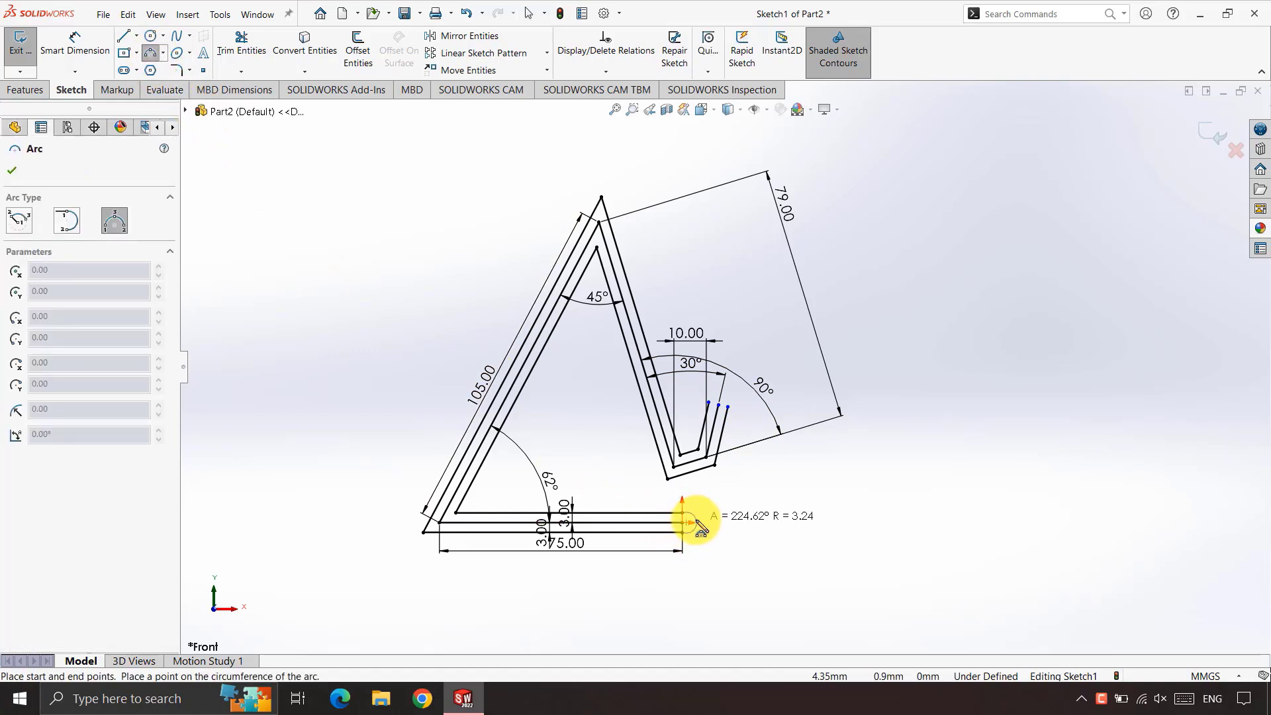
click(695, 527)
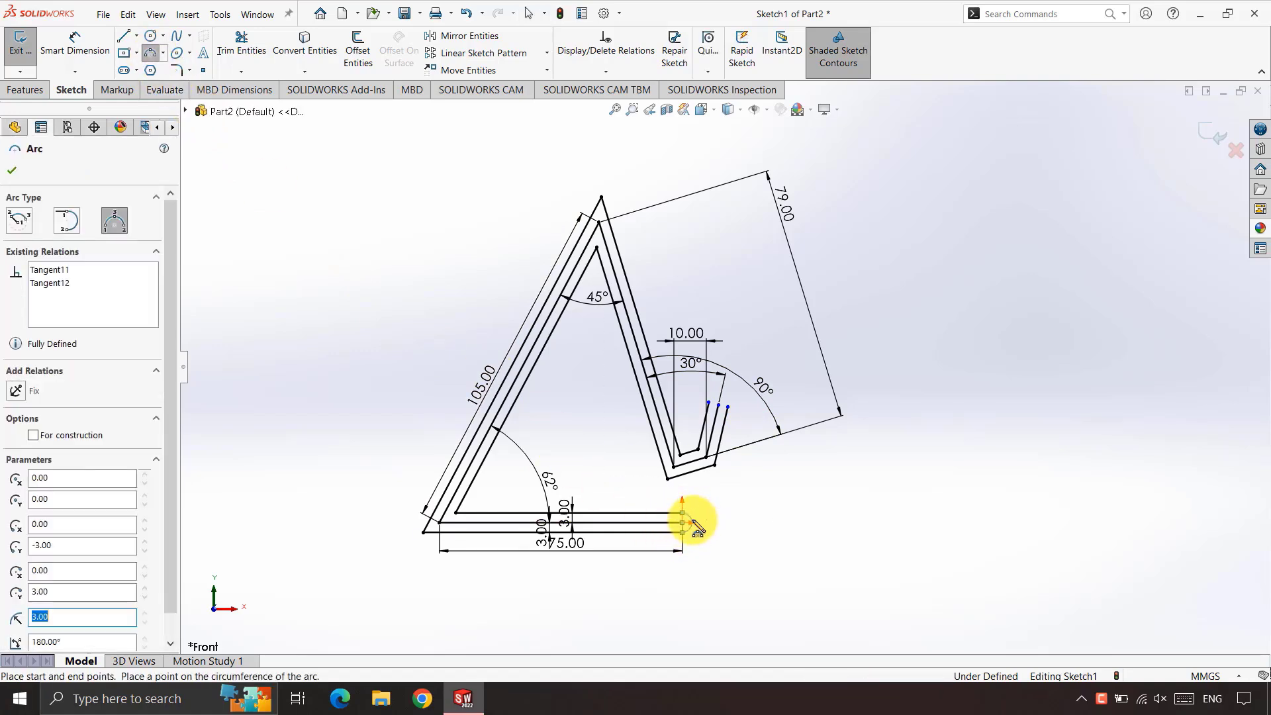
click(727, 408)
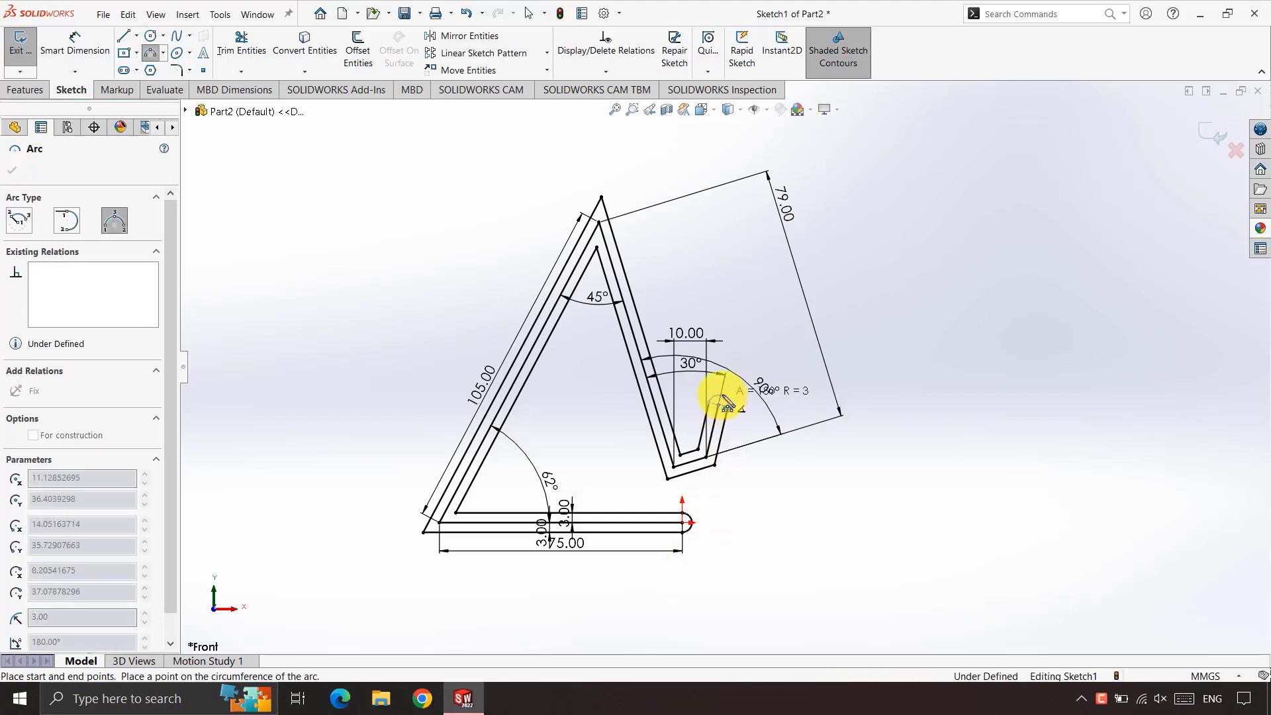
click(723, 401)
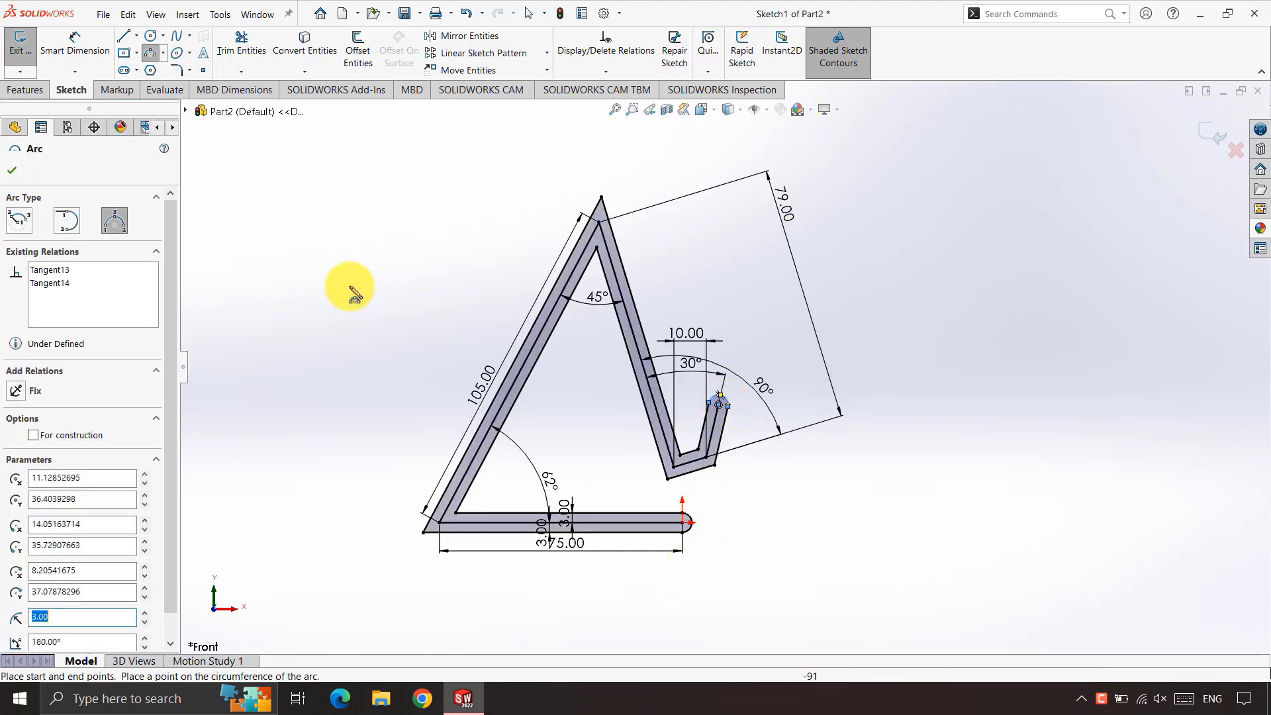
click(153, 49)
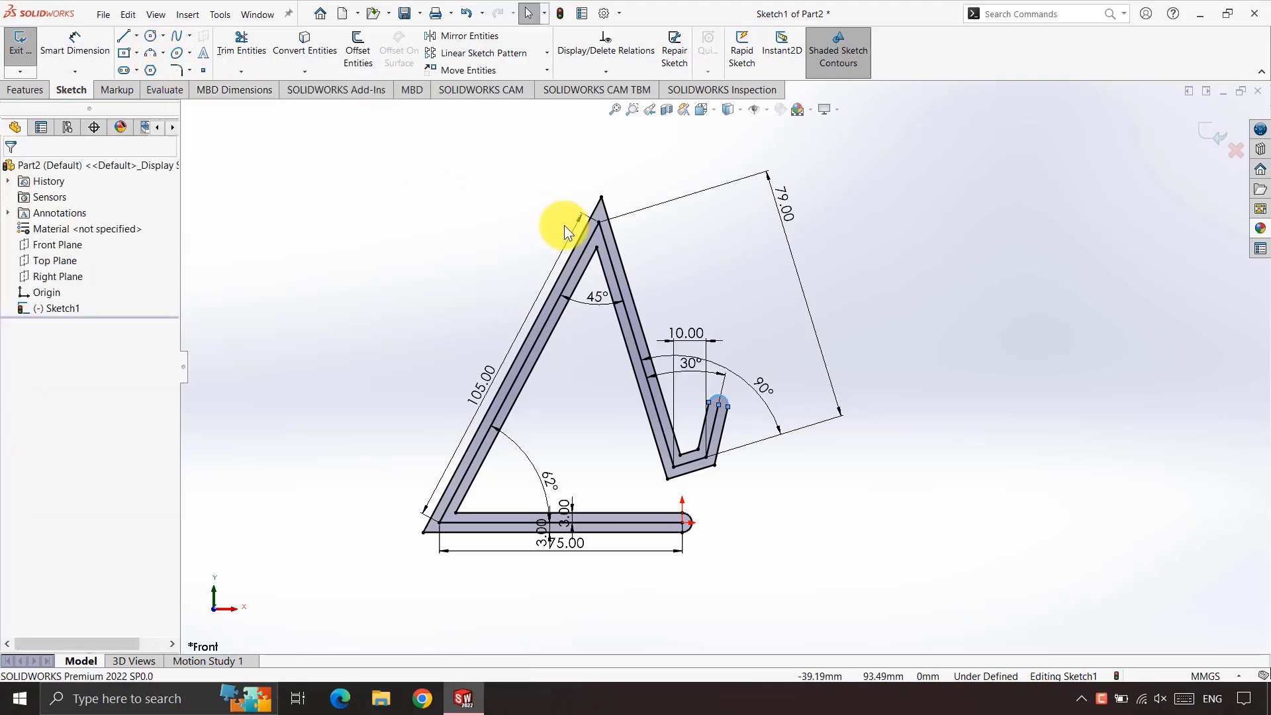
- Delete the five original centre lines, leaving only the outer offset profile
click(590, 235)
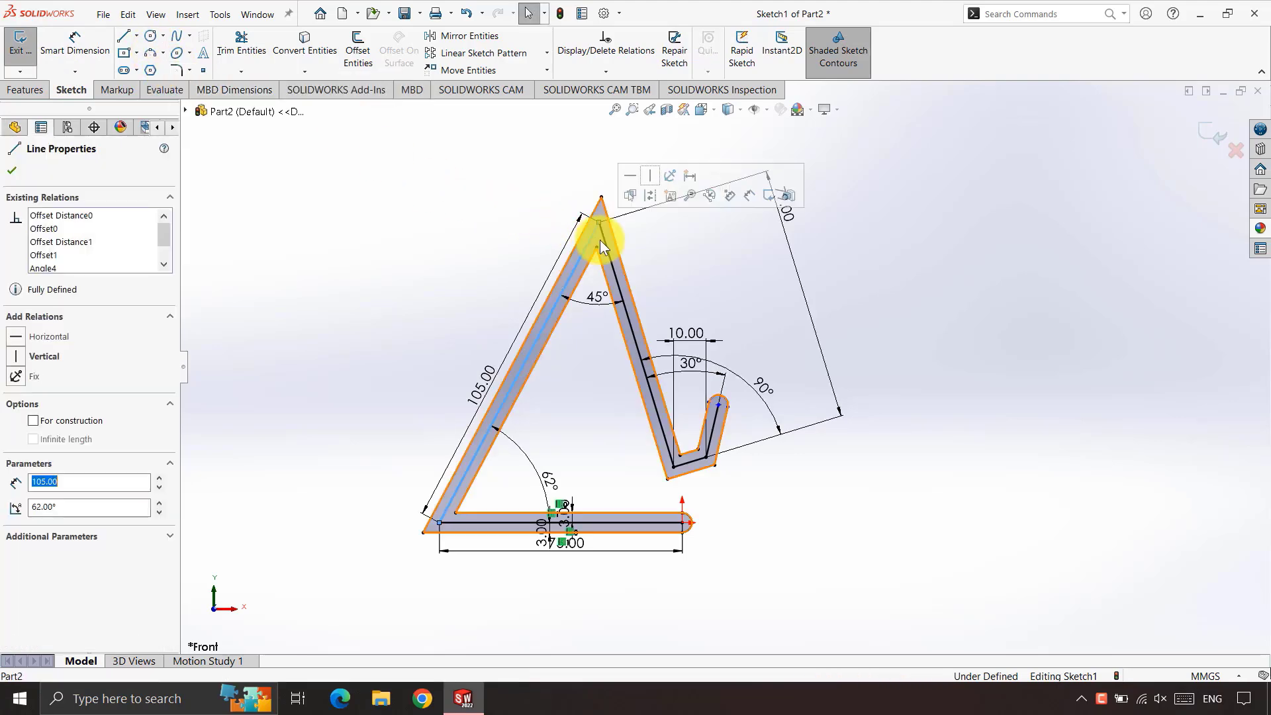
ctrl+click(681, 444)
ctrl+click(719, 427)
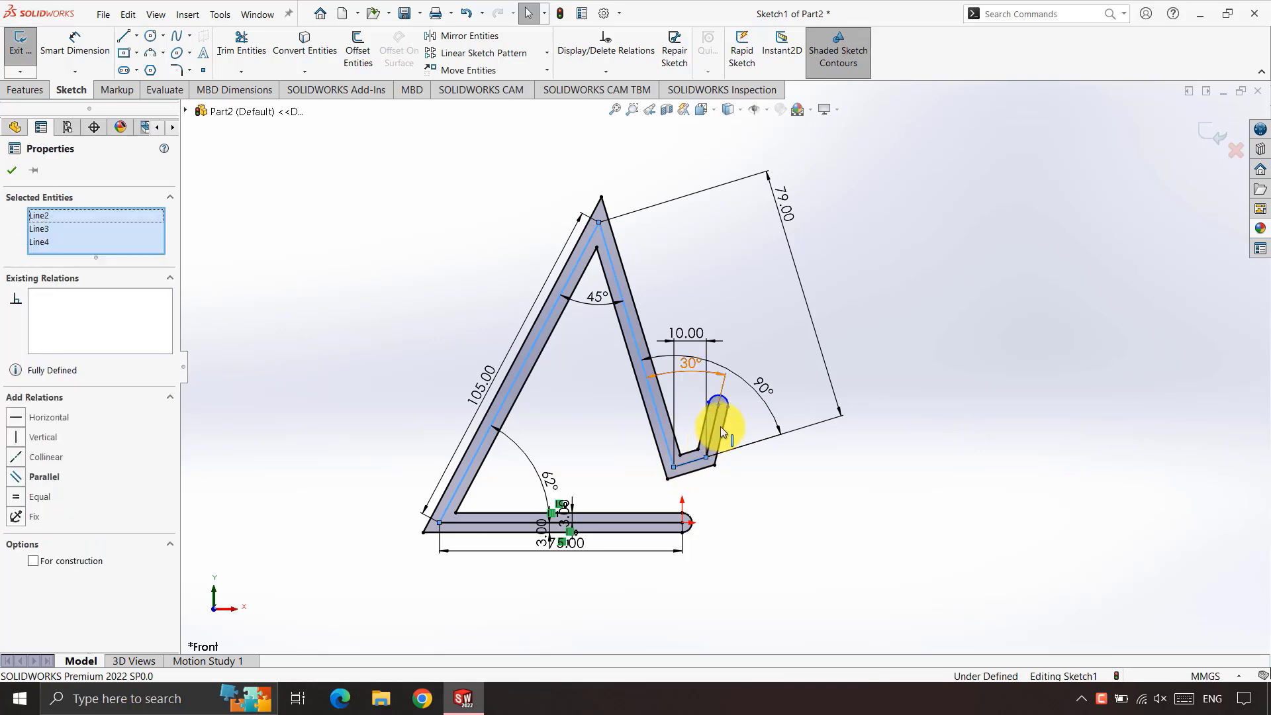
ctrl+click(498, 522)
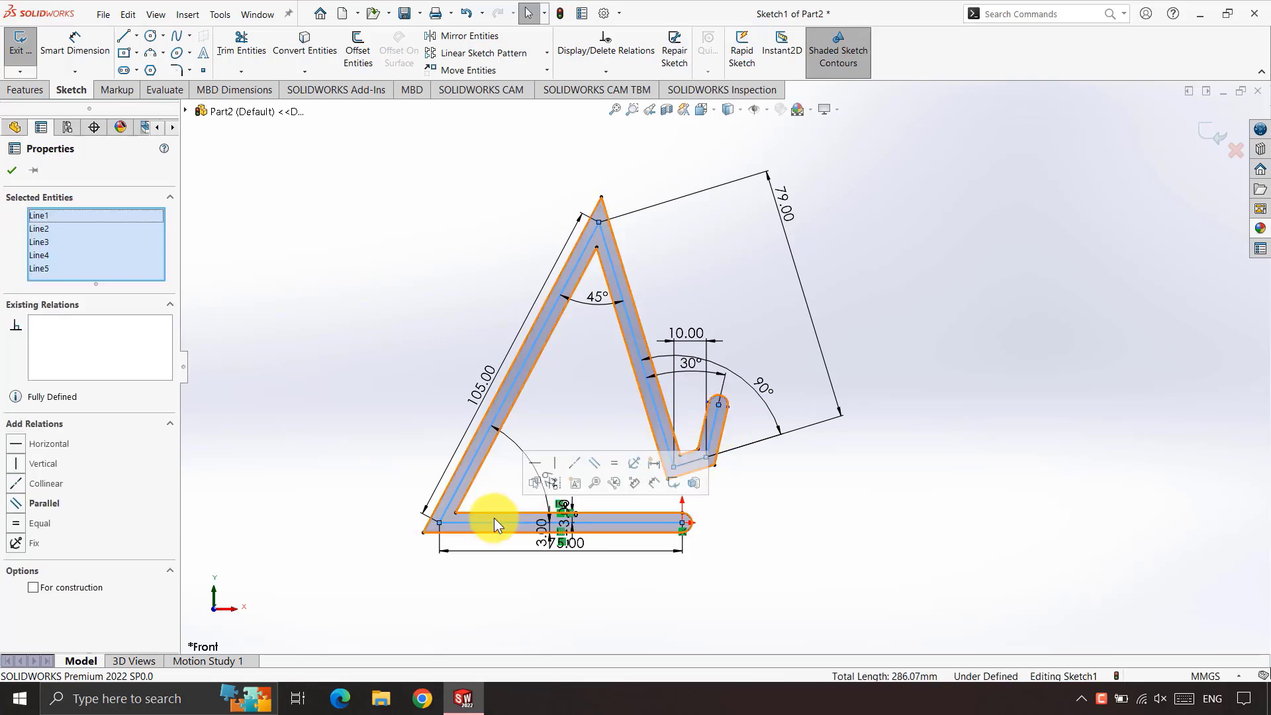
key(Delete)
click(590, 343)
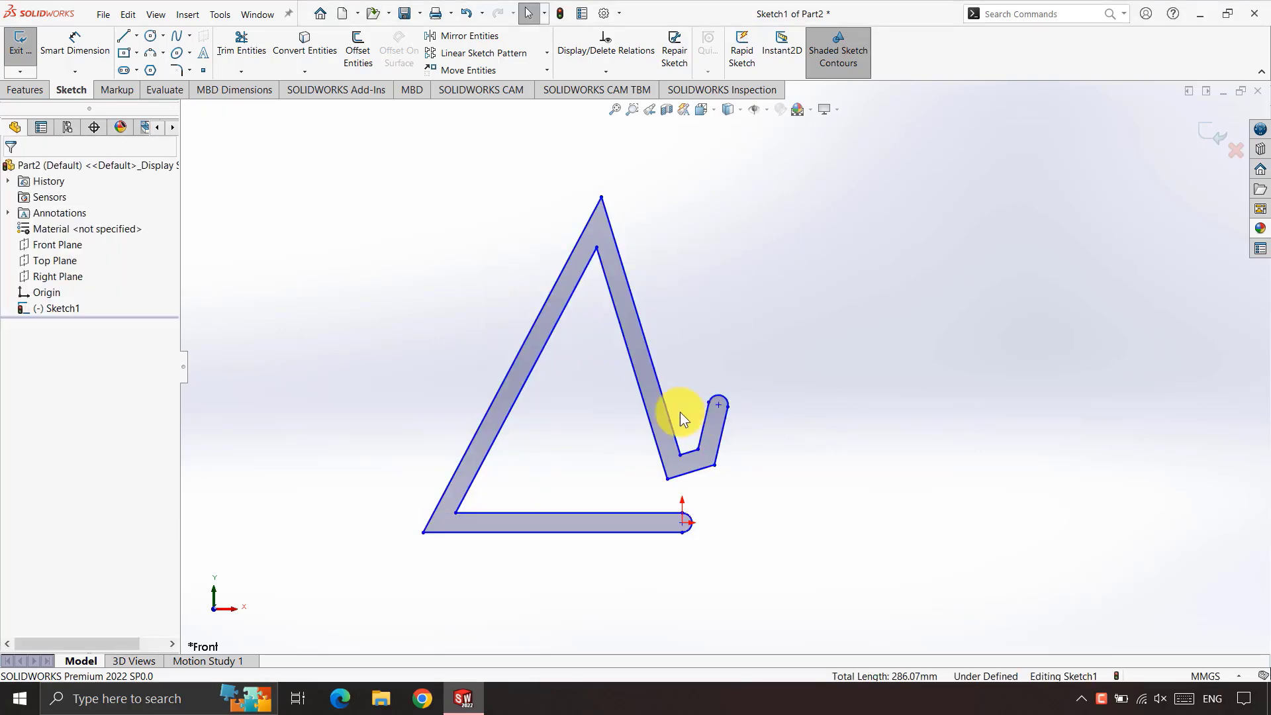
- Fillet the inner and outer corners at the profile's apex and base bend with a 4 mm radius
scroll(610, 370, up, 1)
scroll(601, 363, down, 2)
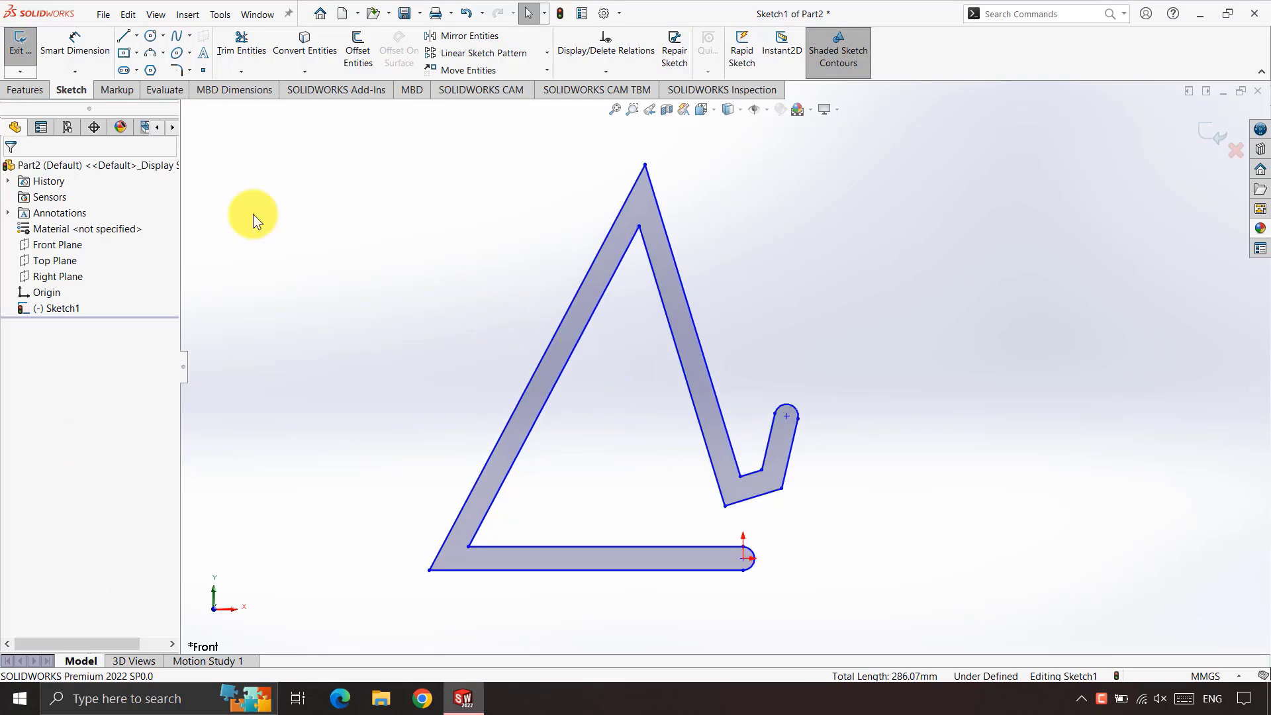
click(177, 71)
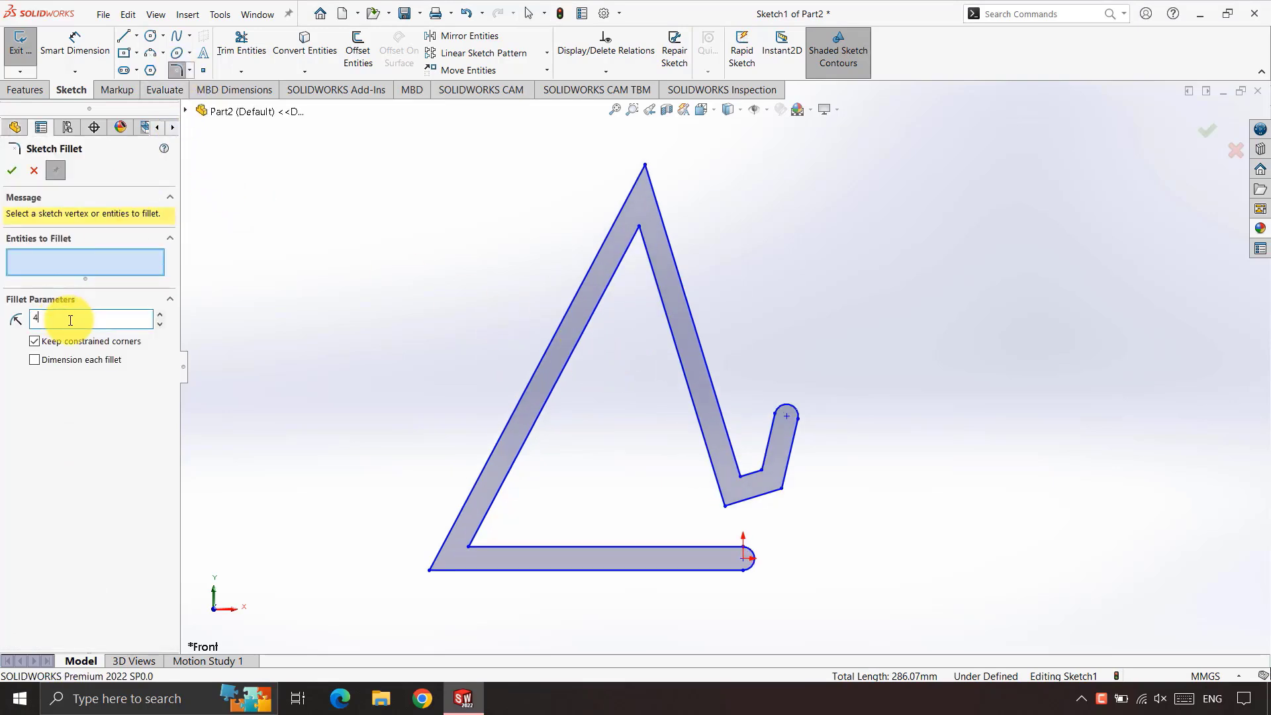
click(429, 569)
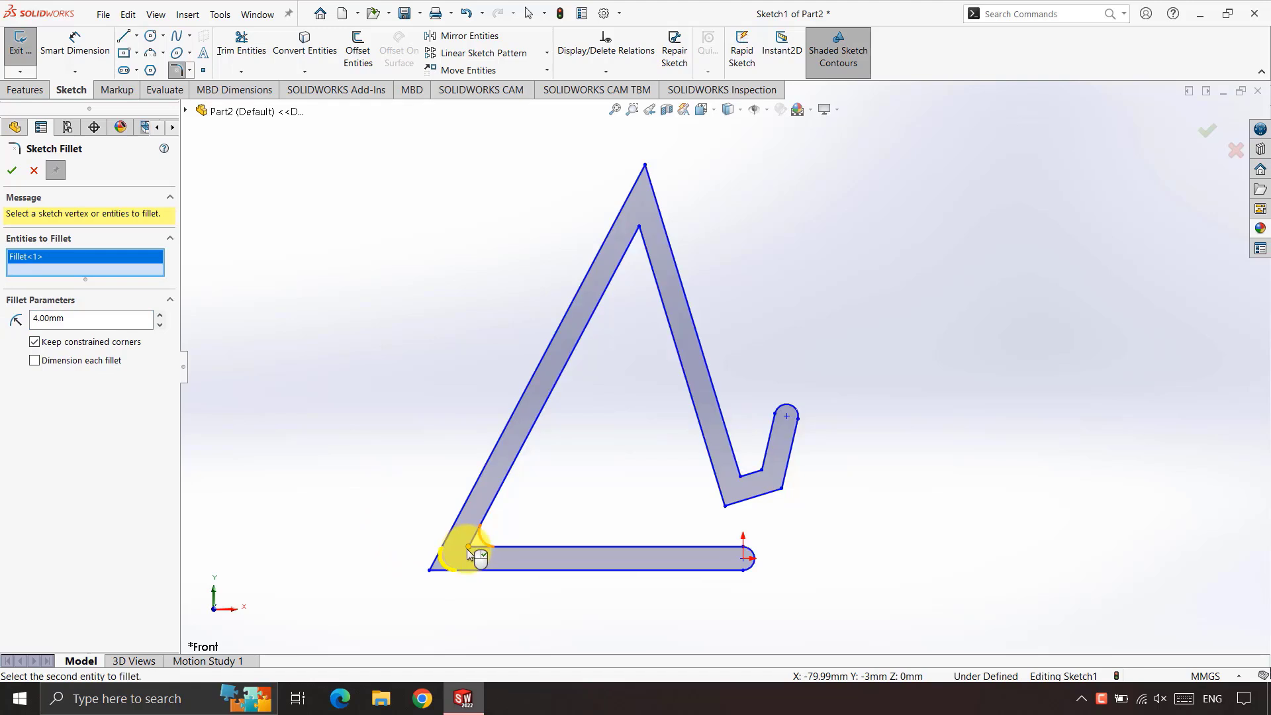
click(468, 546)
click(638, 227)
click(645, 165)
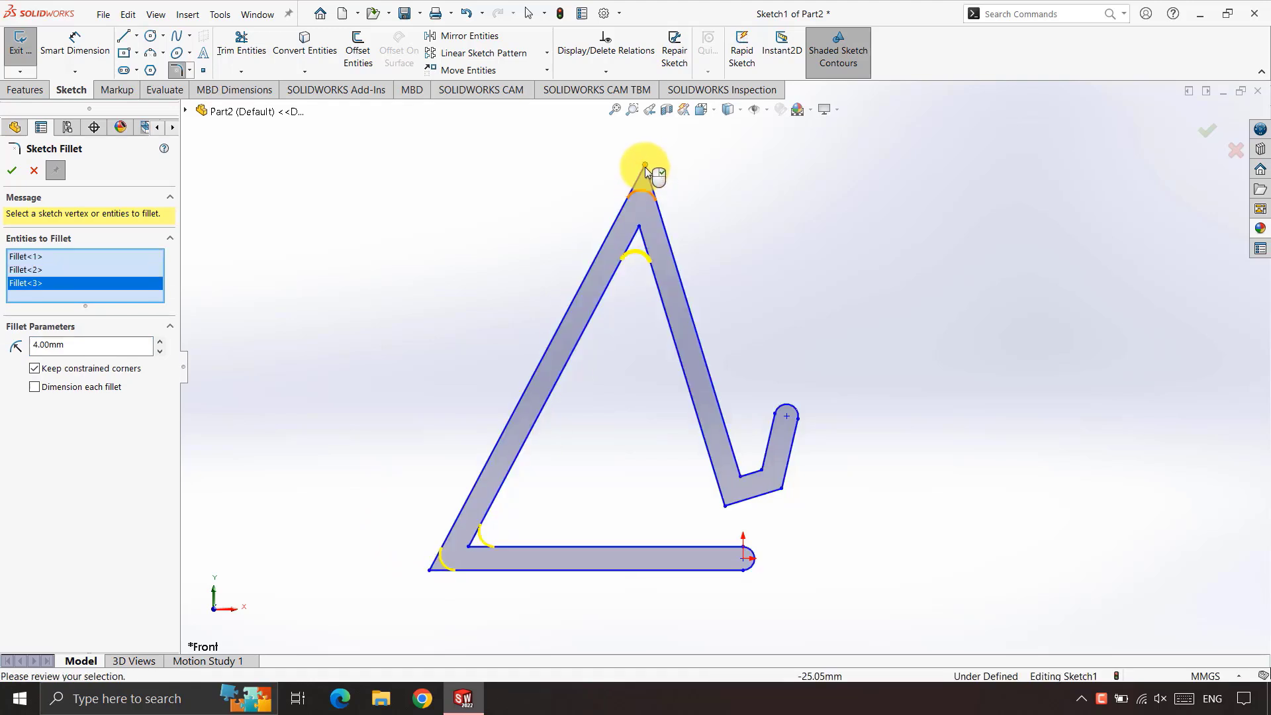
click(12, 171)
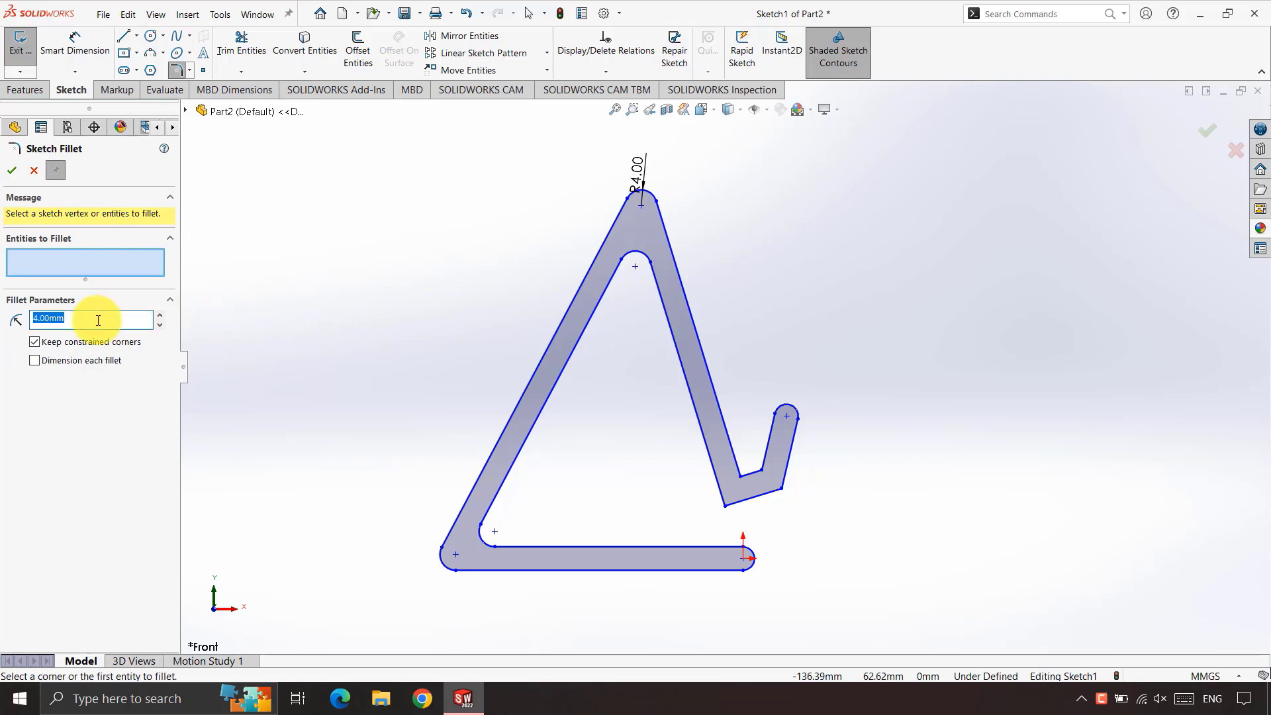
- Fillet the four inner and outer corners of the hook with a 2 mm radius
text(2)
click(728, 506)
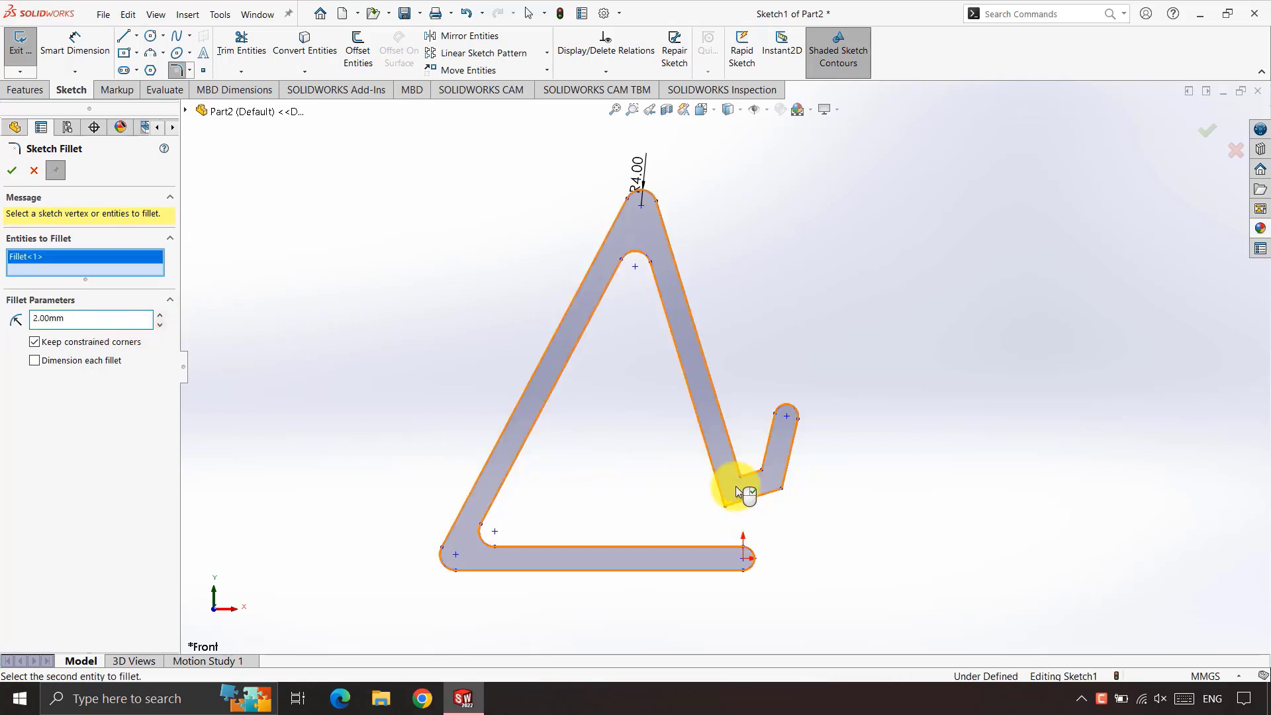
click(744, 478)
click(762, 469)
click(782, 488)
click(11, 172)
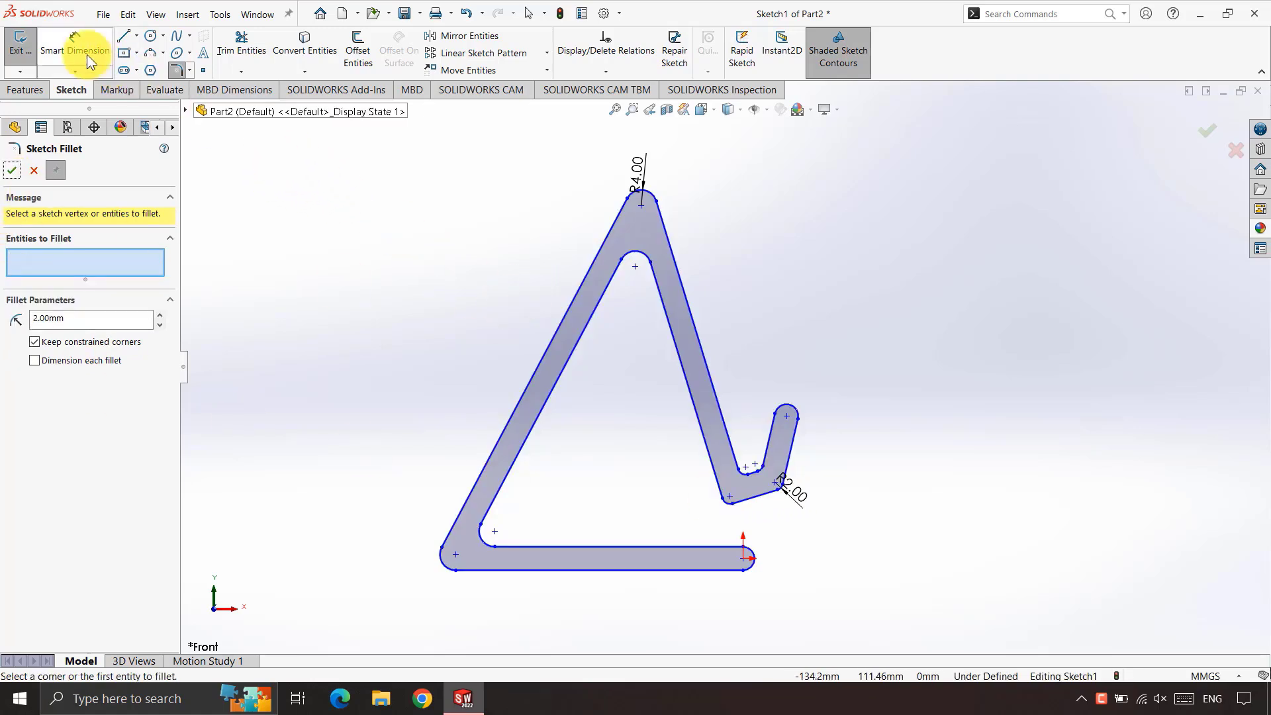
- Extrude the filleted profile 70 mm as a blind boss
click(27, 90)
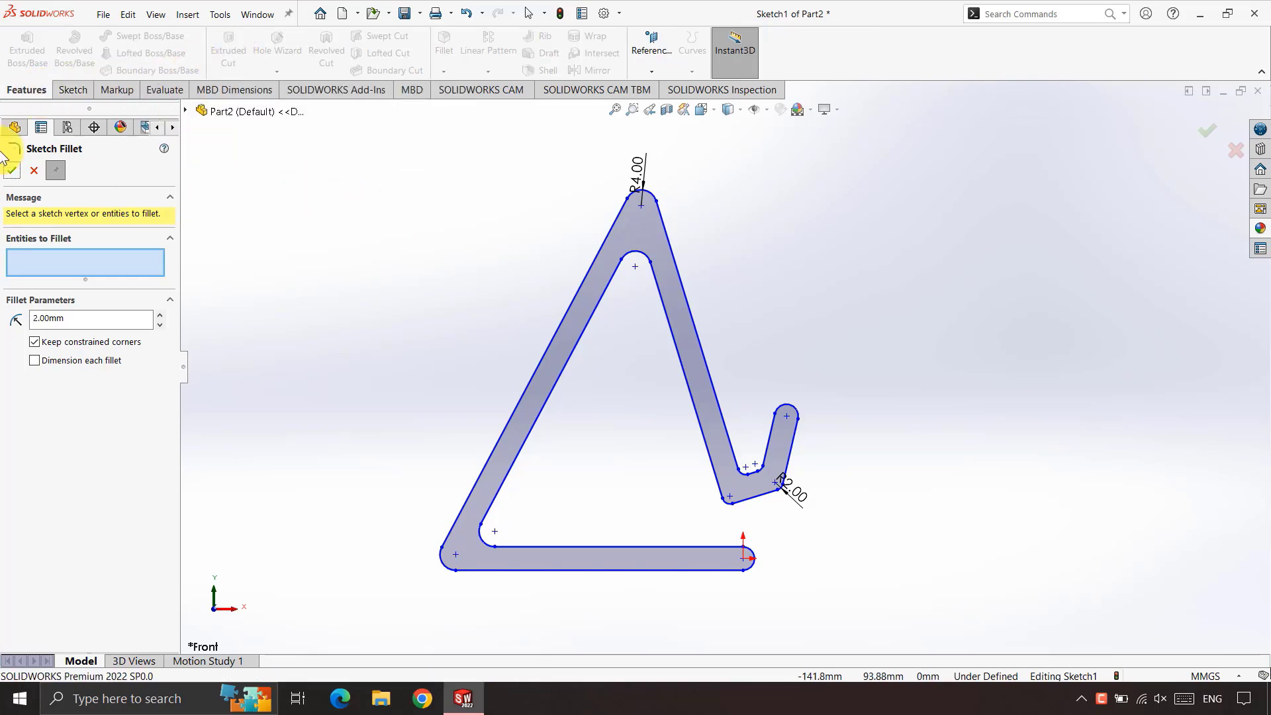
click(11, 170)
click(28, 53)
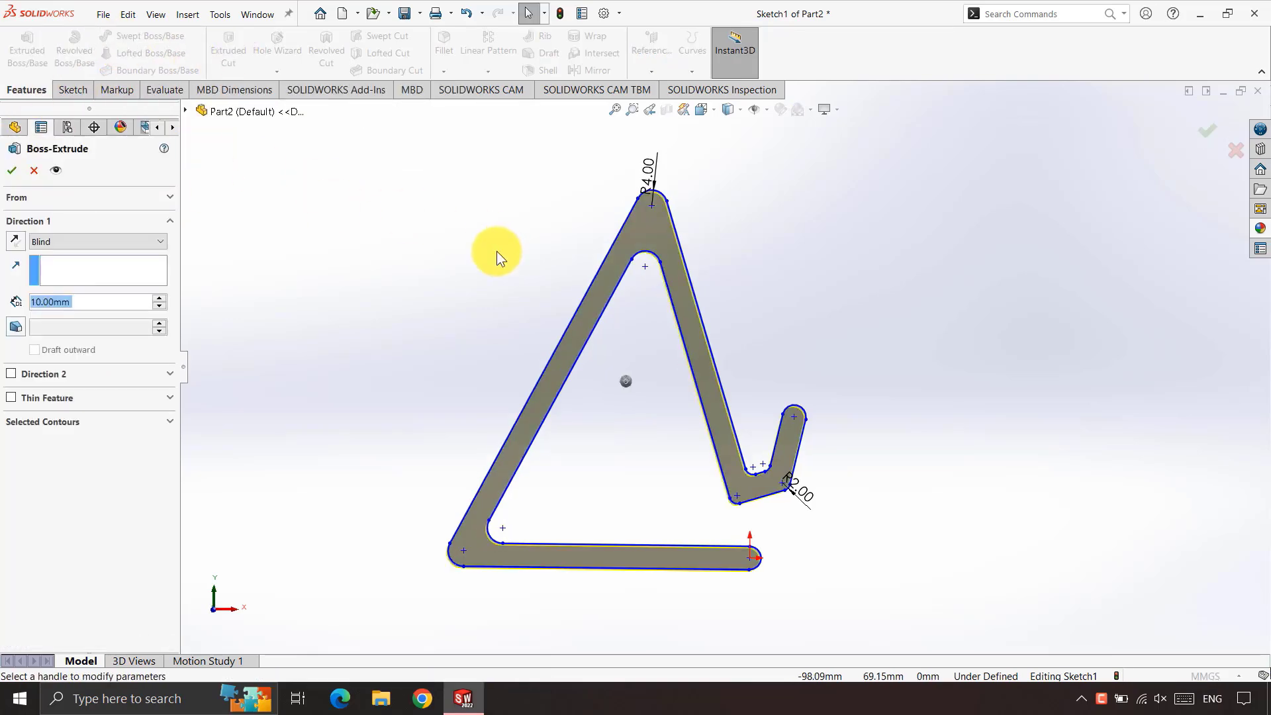
text(70)
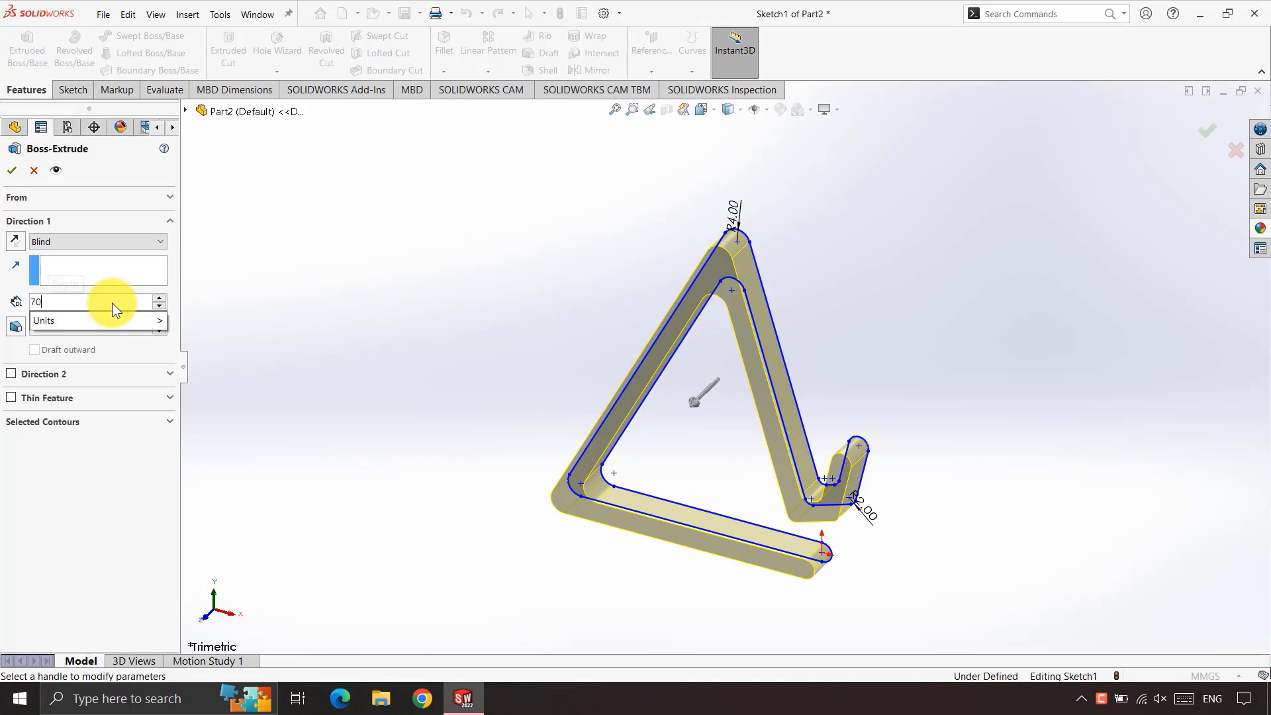
key(Return)
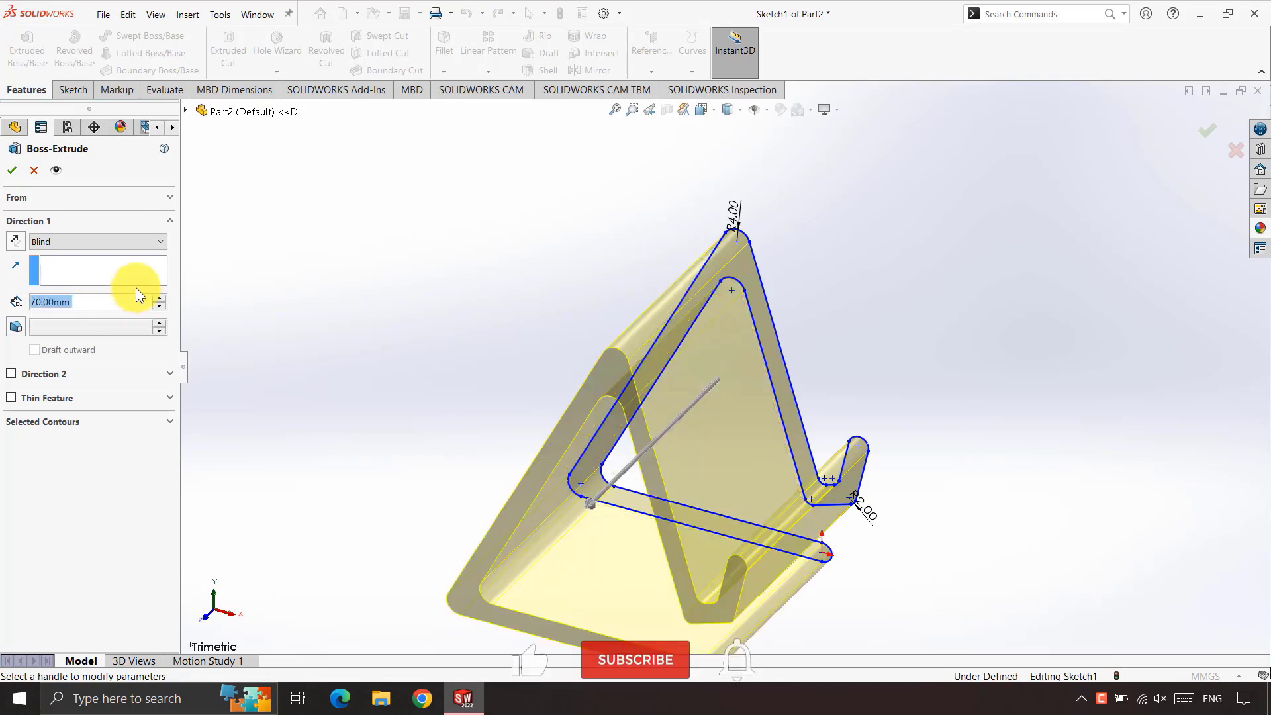
click(12, 170)
- Sketch a center rectangle about 51 mm wide on the Right Plane, reaching from above the stand's apex down past the hook
click(49, 294)
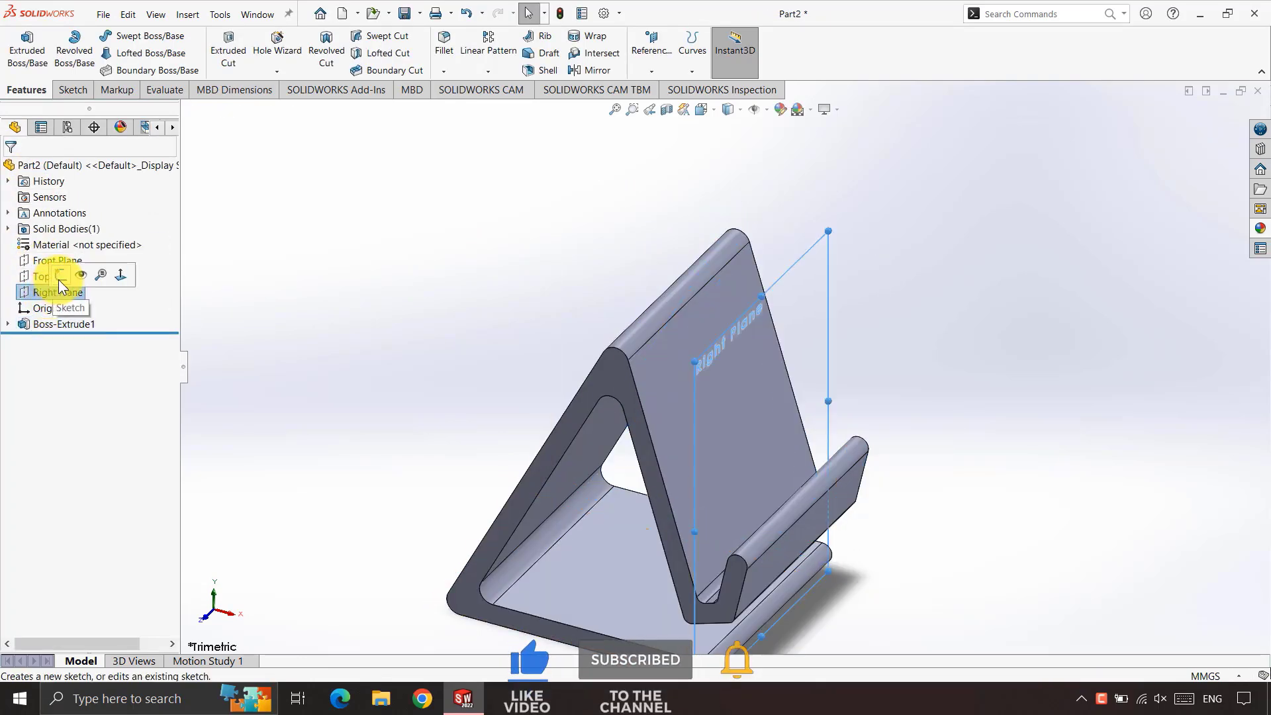
click(59, 276)
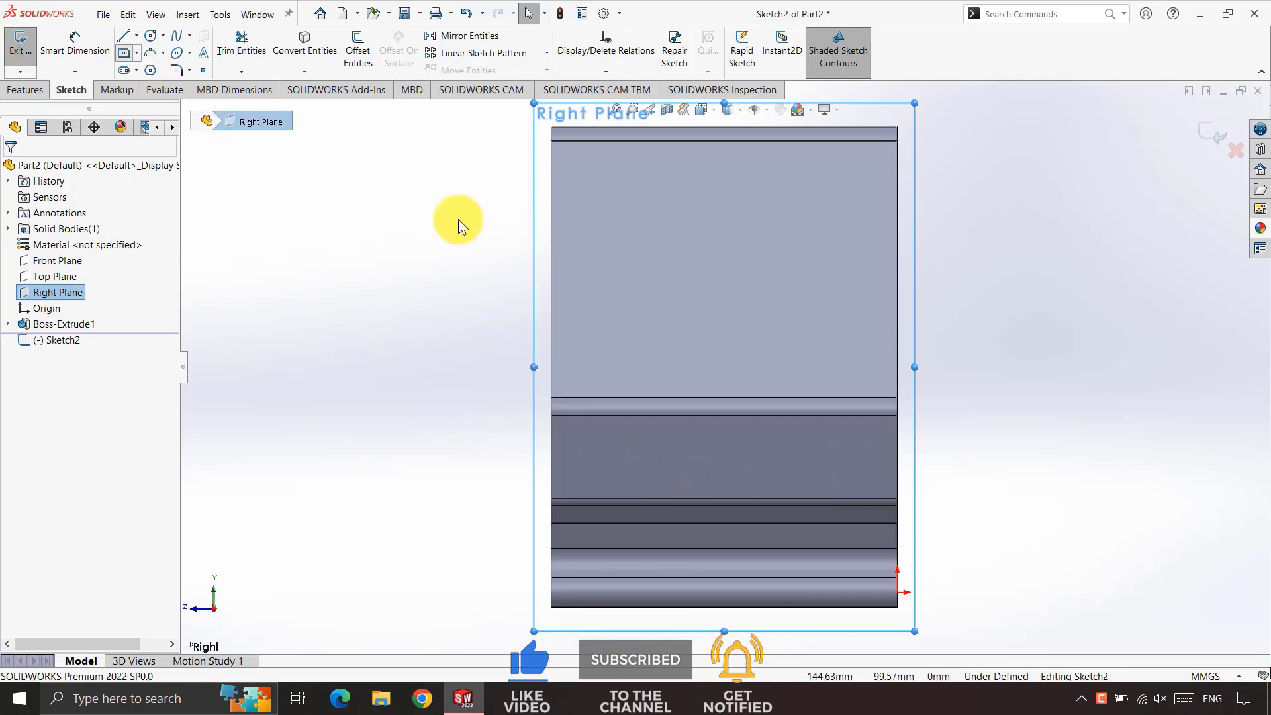
click(728, 324)
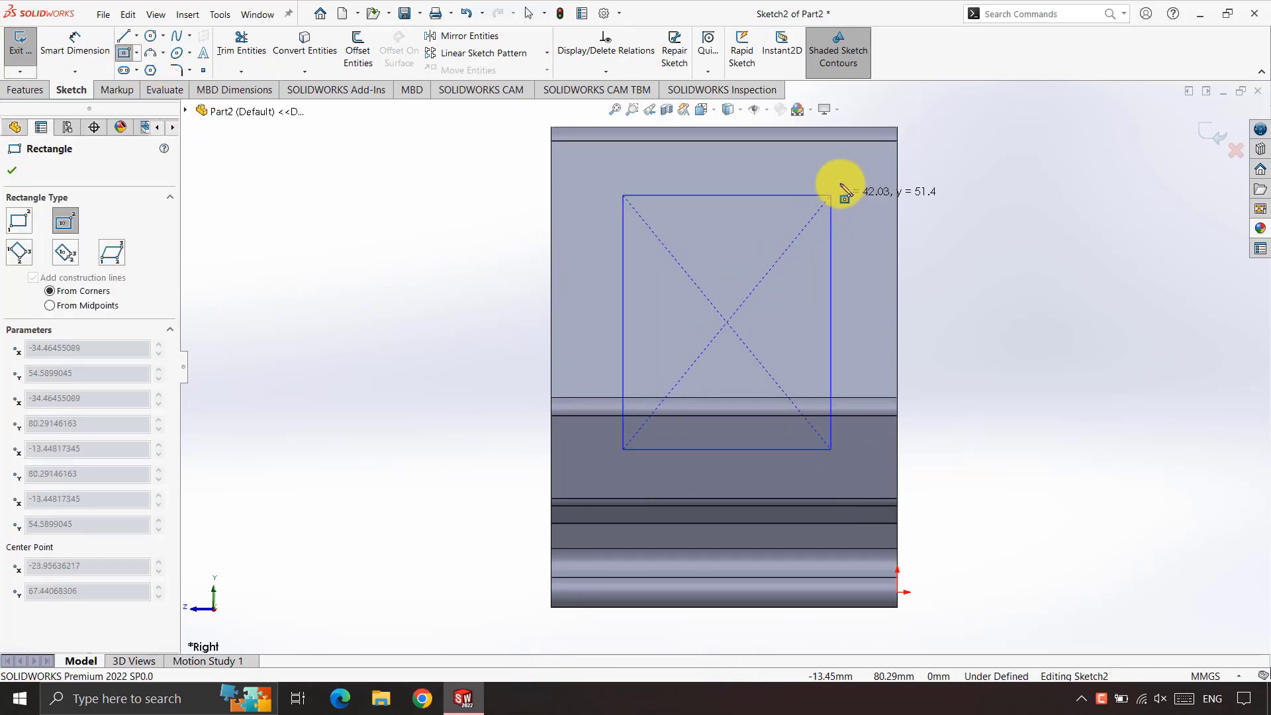
click(853, 117)
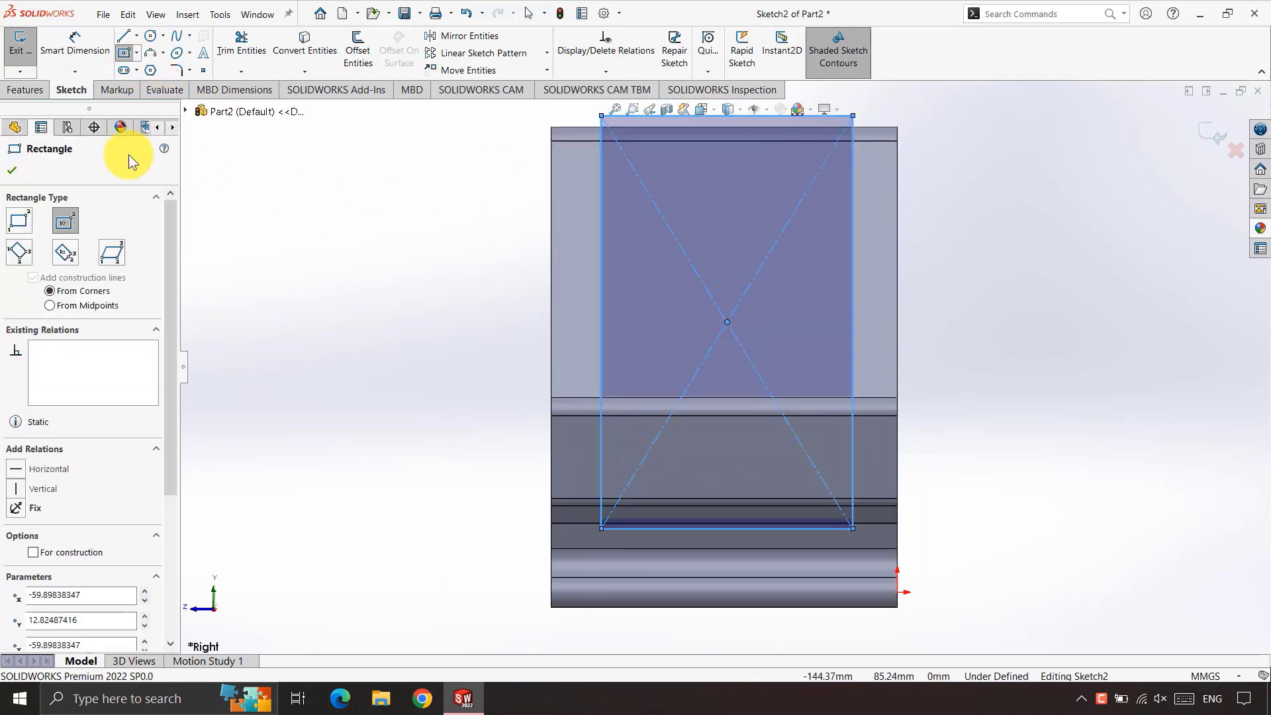
- Dimension the rectangle's width as 45 mm
click(89, 56)
click(724, 528)
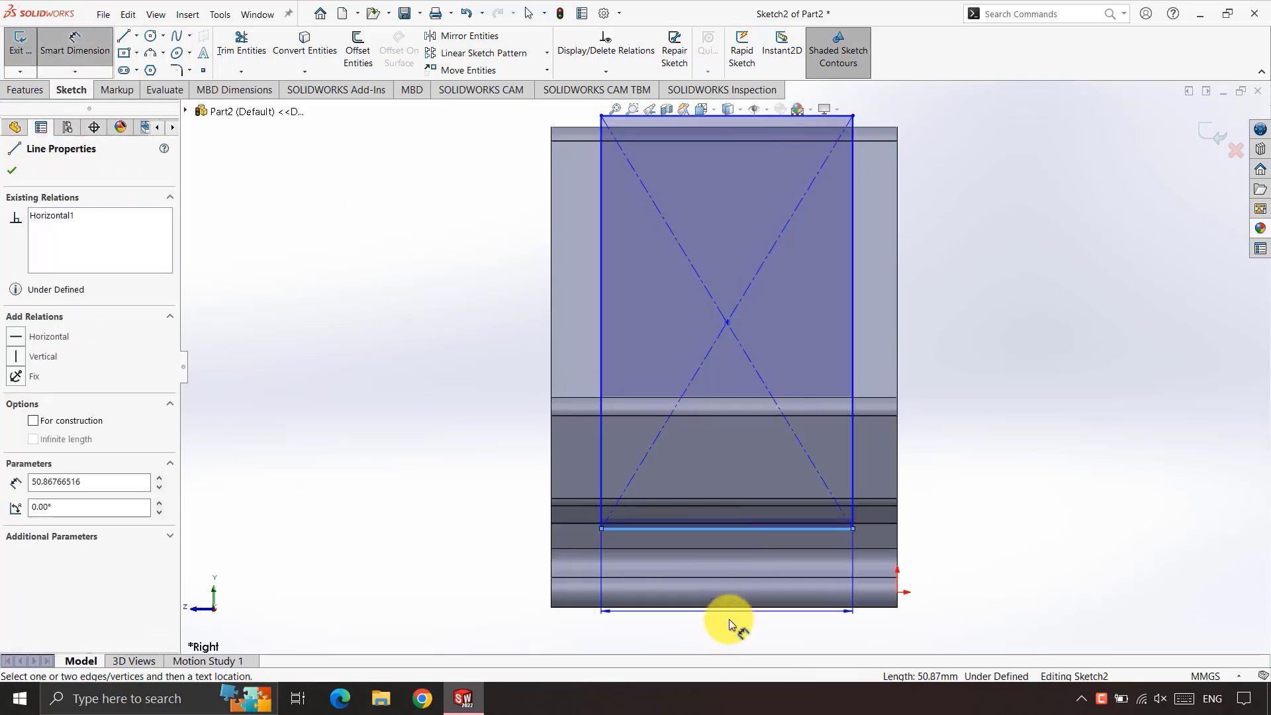
click(733, 637)
text(45)
key(Return)
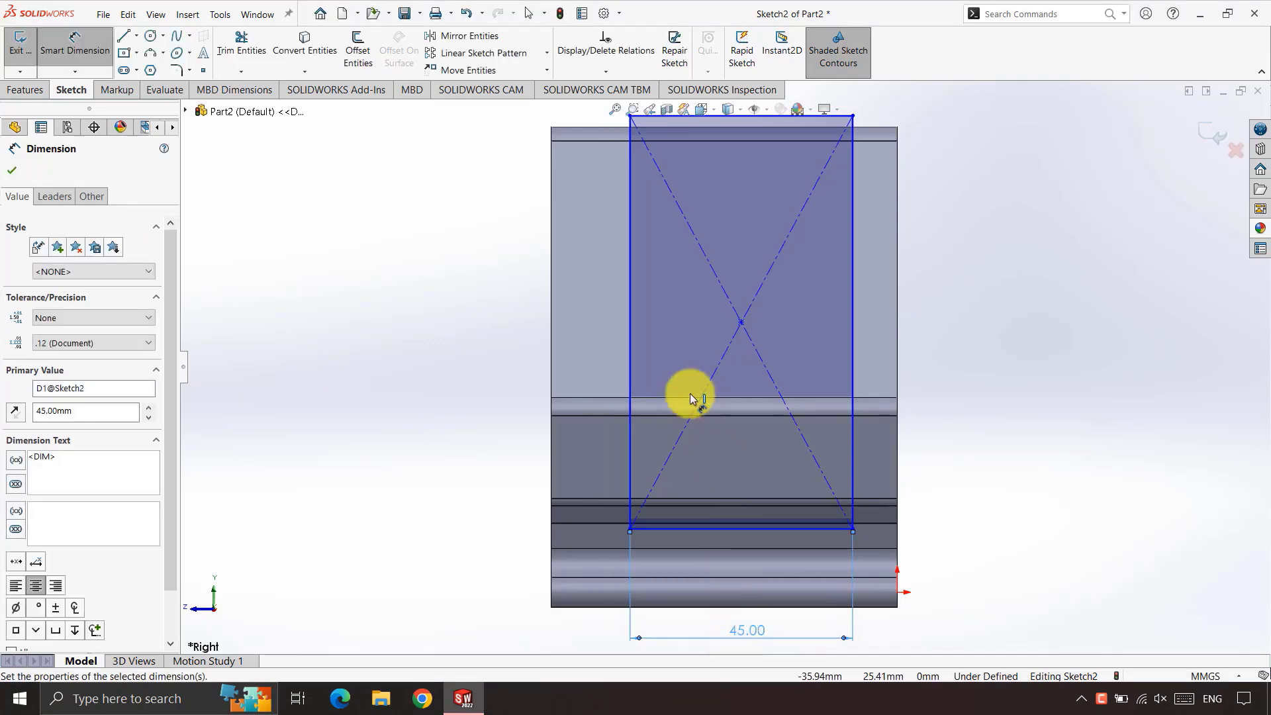
- Add a vertical relation between the rectangle's centre point and the midpoint of the stand's upper edge
click(75, 47)
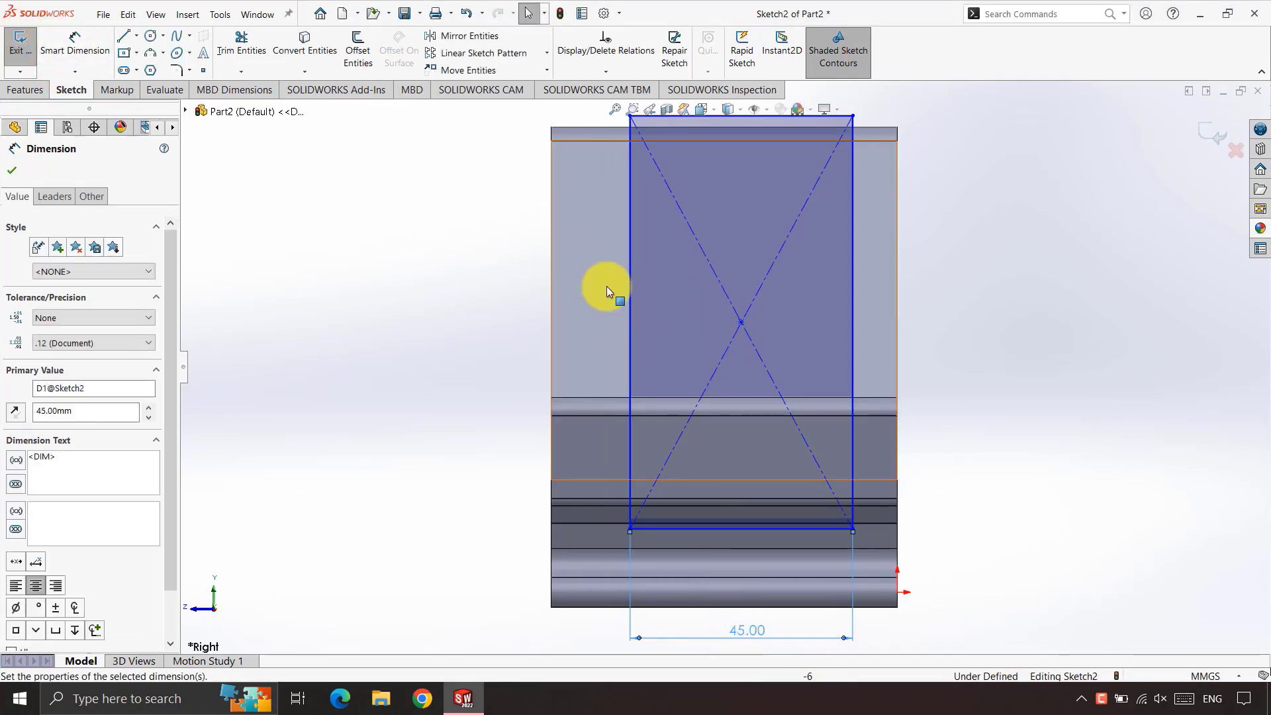
click(741, 324)
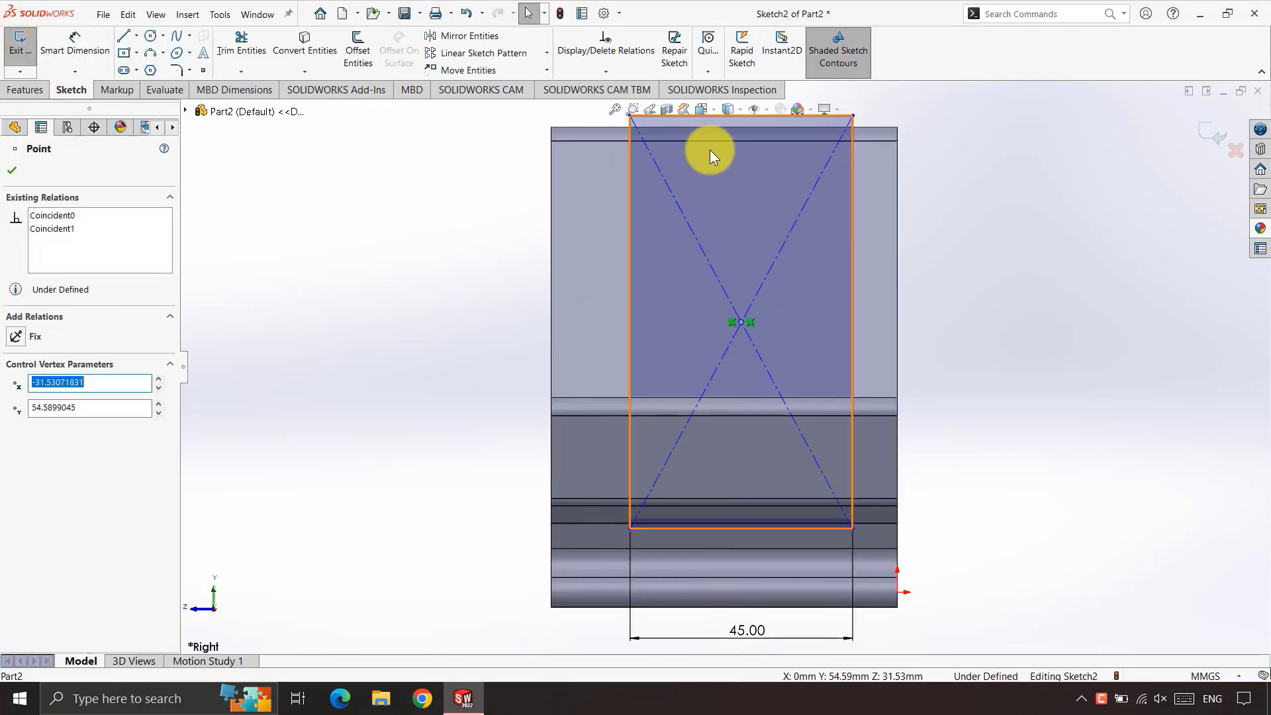
key(Escape)
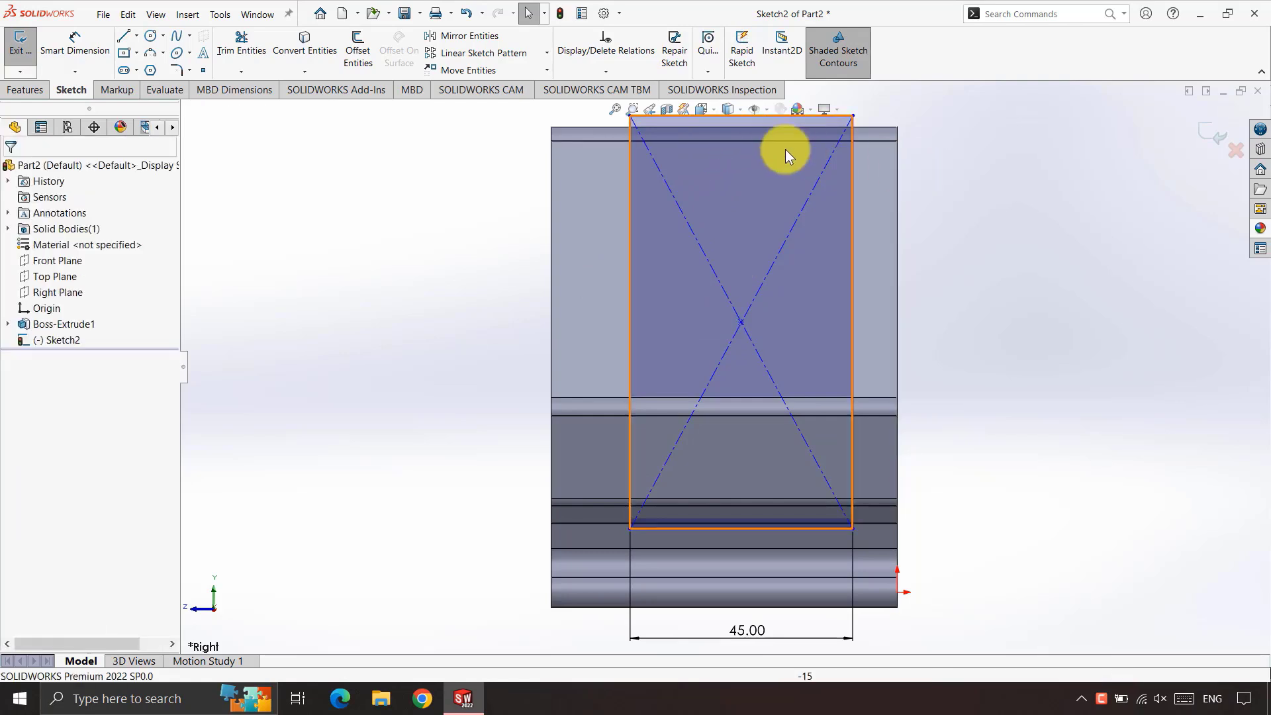
click(729, 142)
ctrl+click(740, 322)
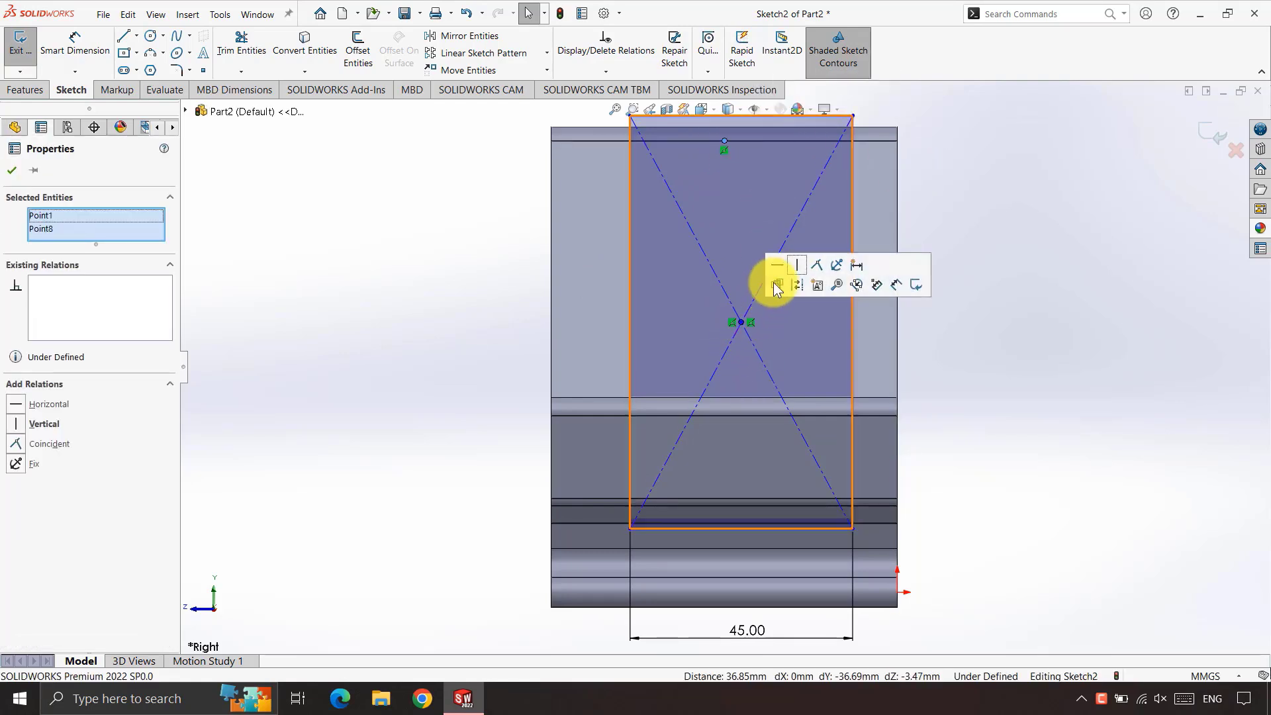
click(797, 264)
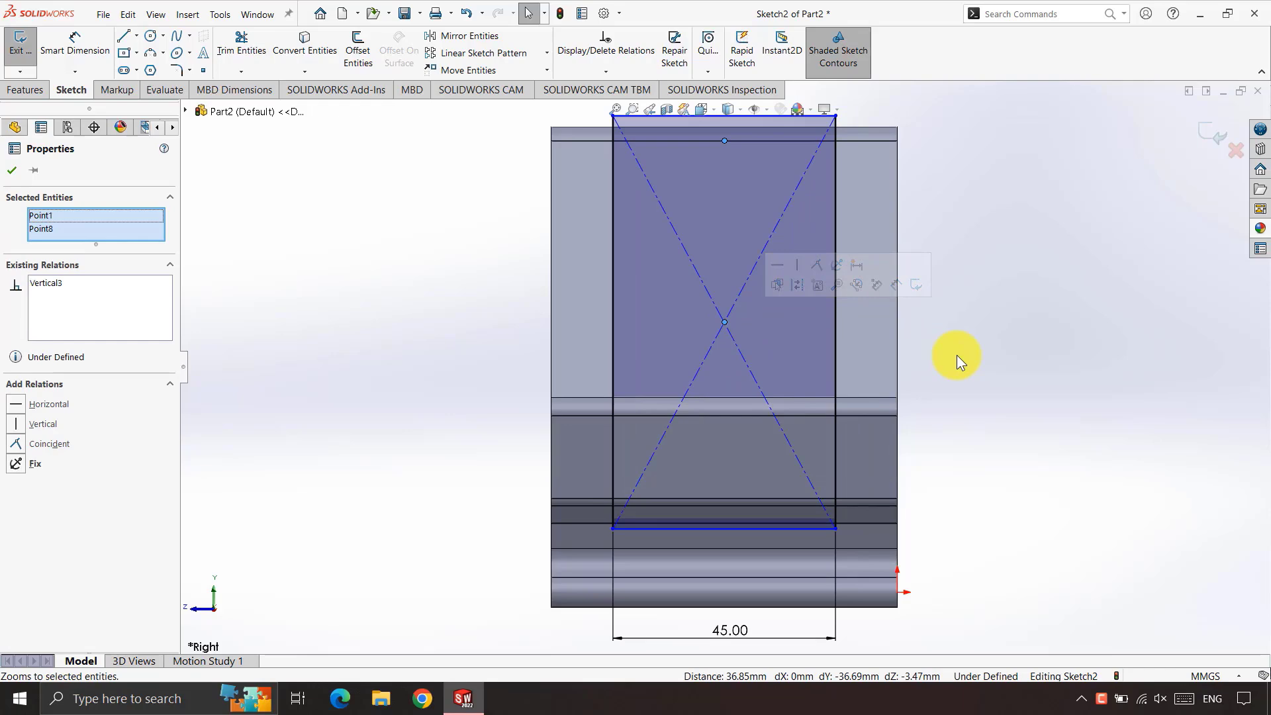
- Cut-extrude the rectangle with the Through All - Both end condition to open the middle of the back support and hook
click(45, 93)
click(229, 53)
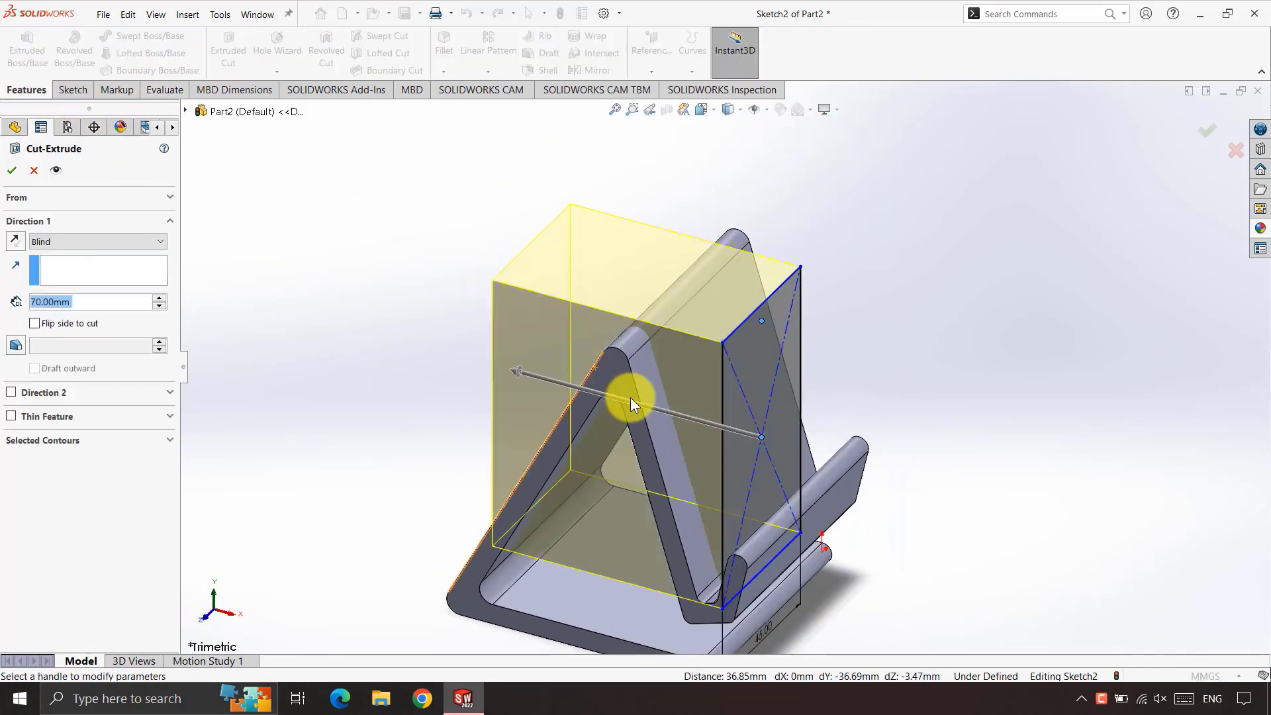
click(48, 241)
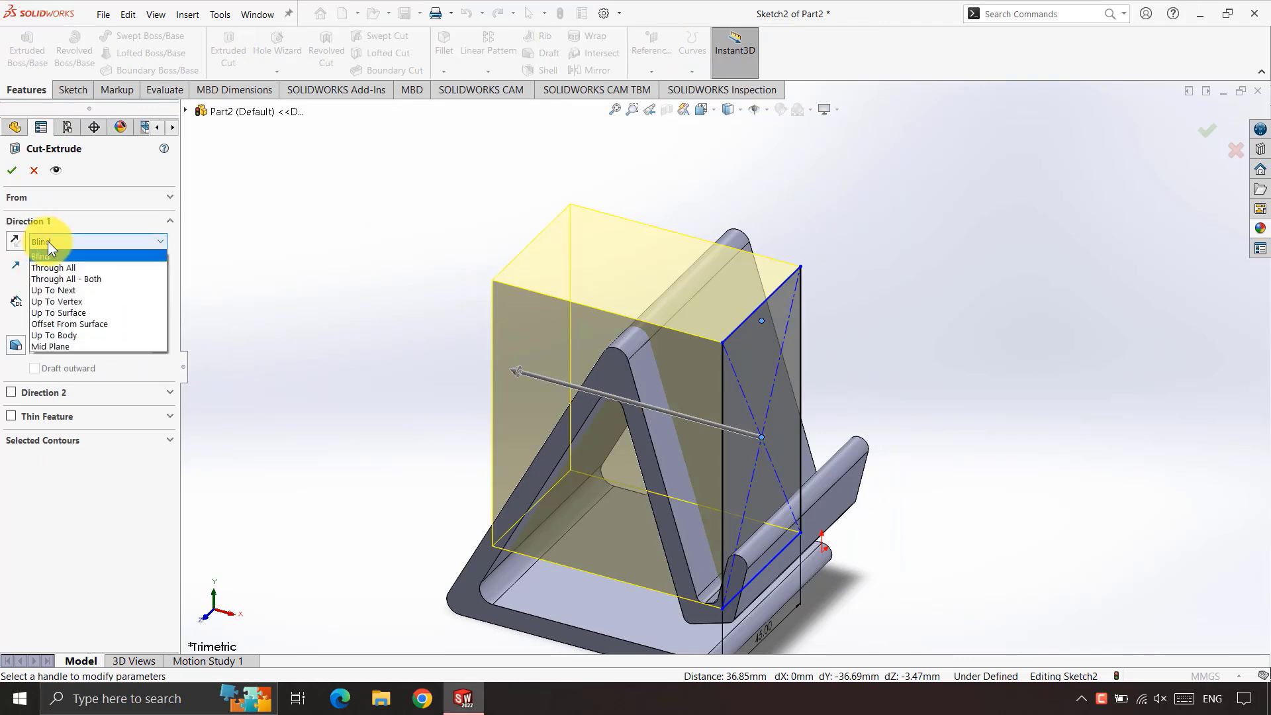
click(61, 276)
click(12, 171)
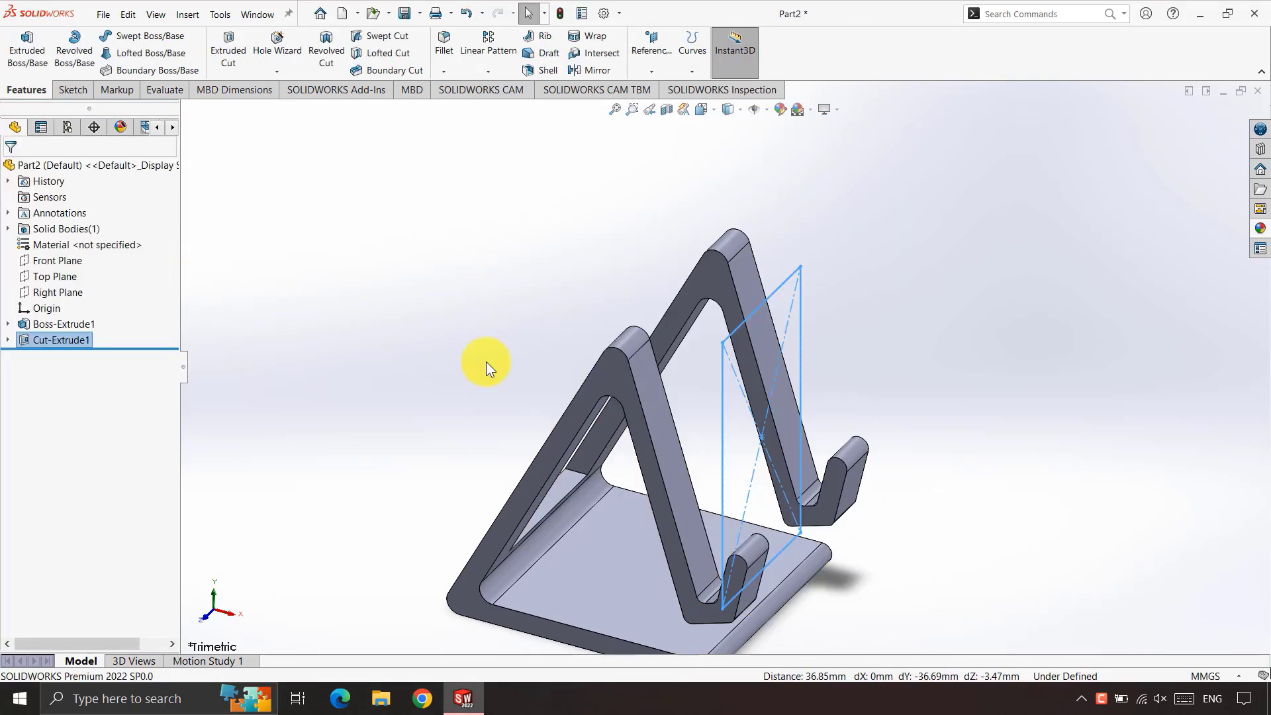
click(904, 331)
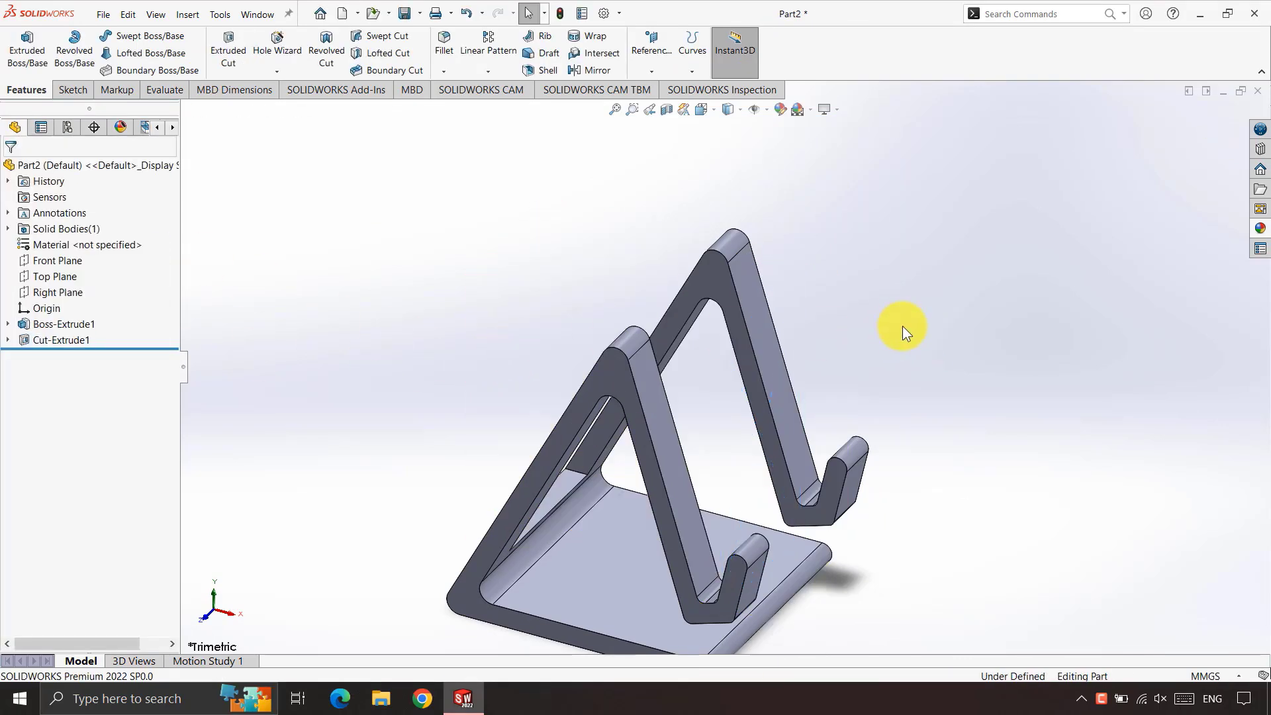
- Sketch a center rectangle on the Top Plane, spanning the gap between the side arms and overhanging the base's bent rear edge
click(42, 277)
click(62, 252)
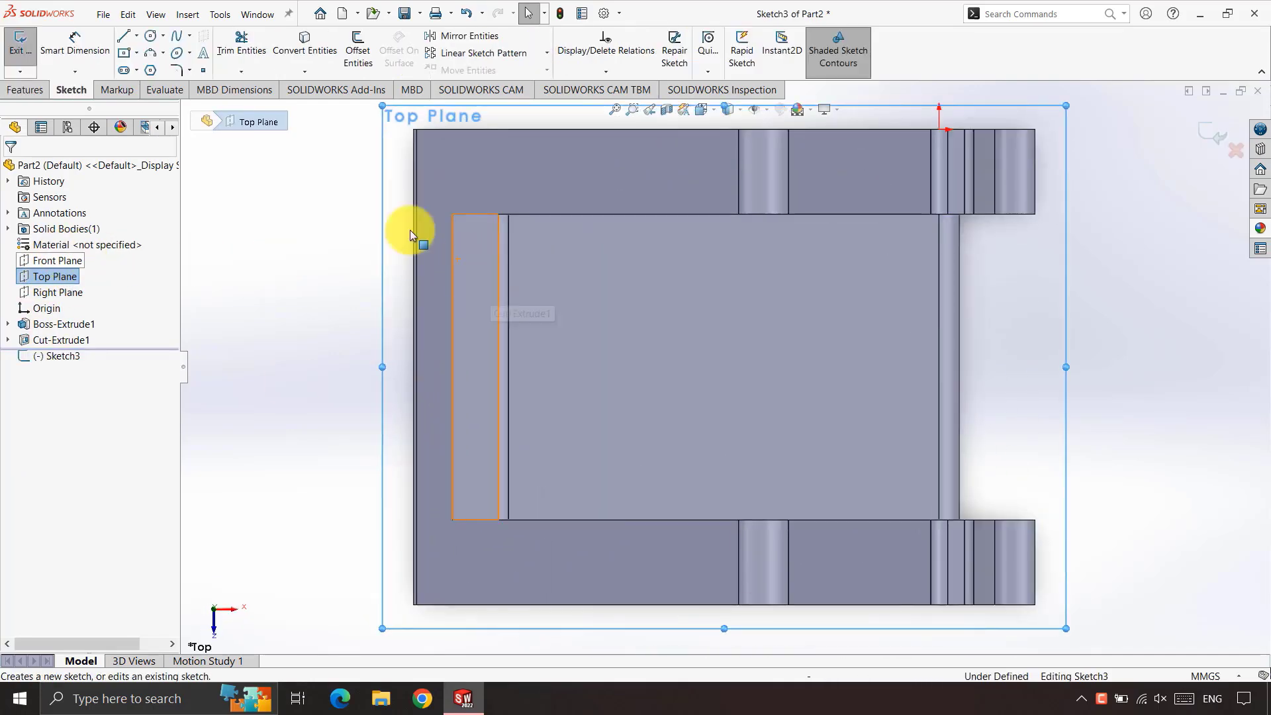
click(125, 53)
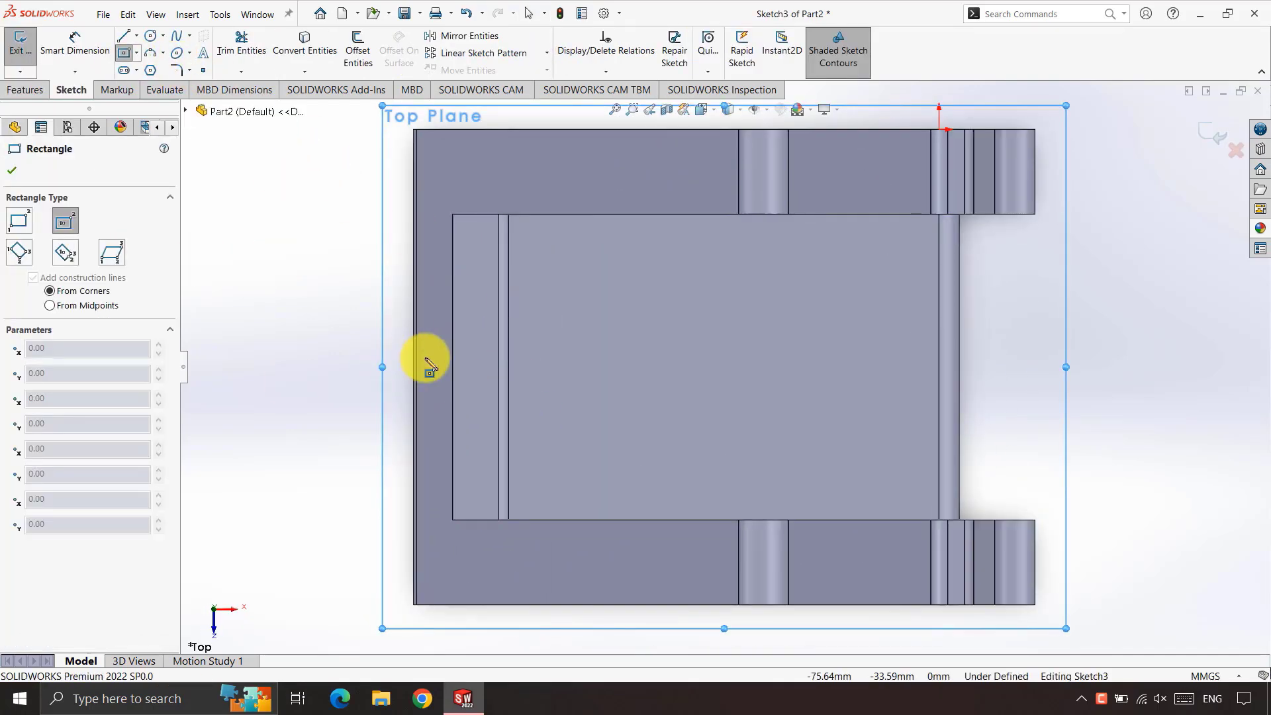
click(542, 359)
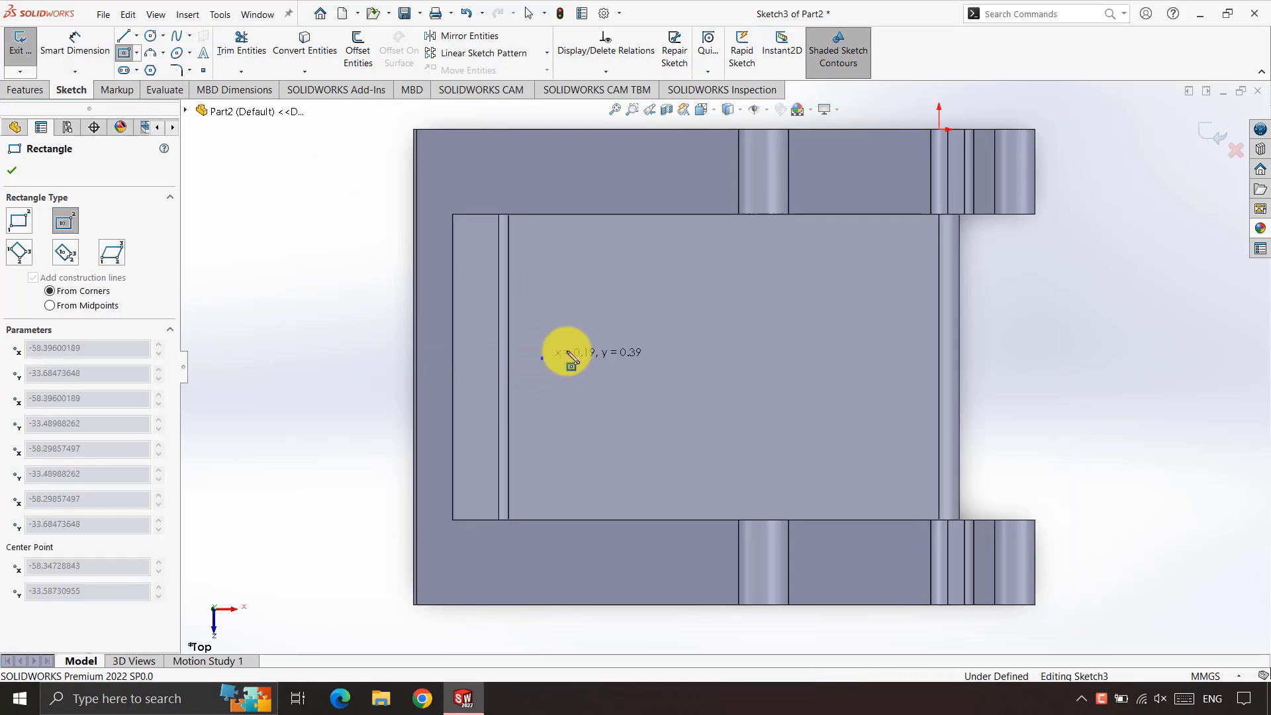
click(843, 204)
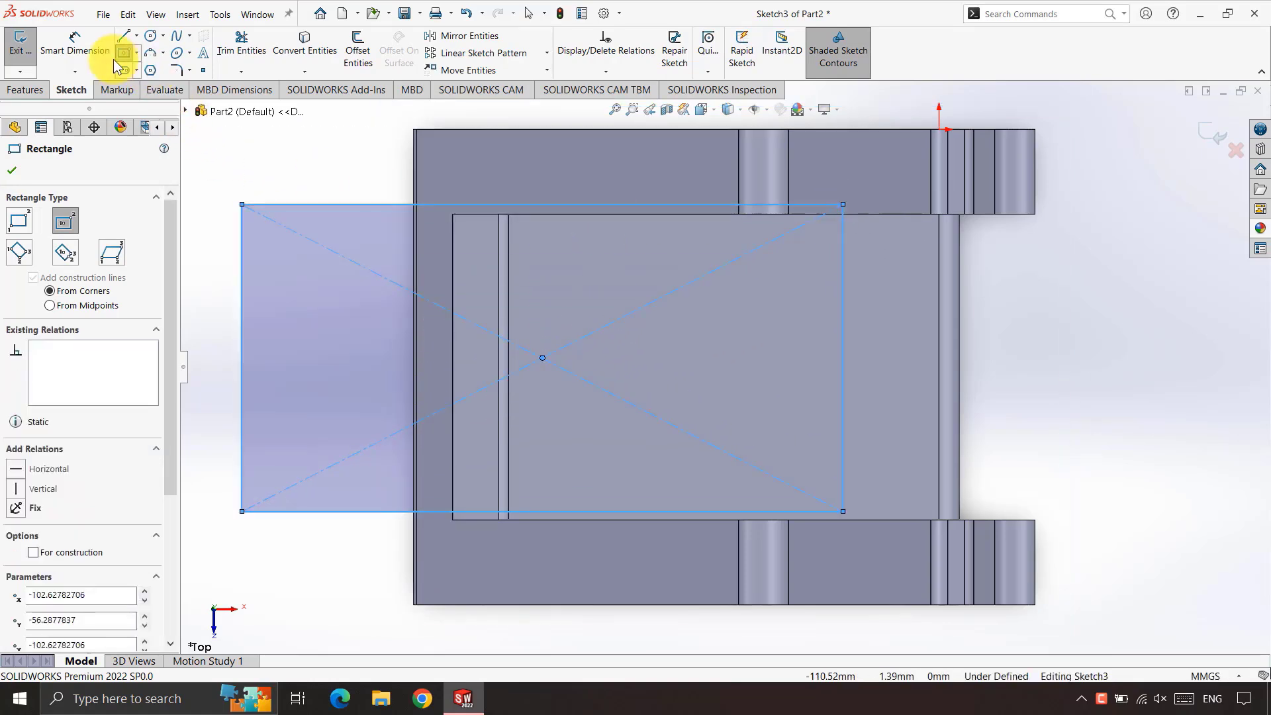
- Dimension the rectangle's short side as 45 mm
click(75, 43)
click(243, 336)
click(217, 339)
text(45)
key(Return)
- Add a horizontal relation between the rectangle's centre point and the midpoint of the edge beside the base's rear bend
click(102, 49)
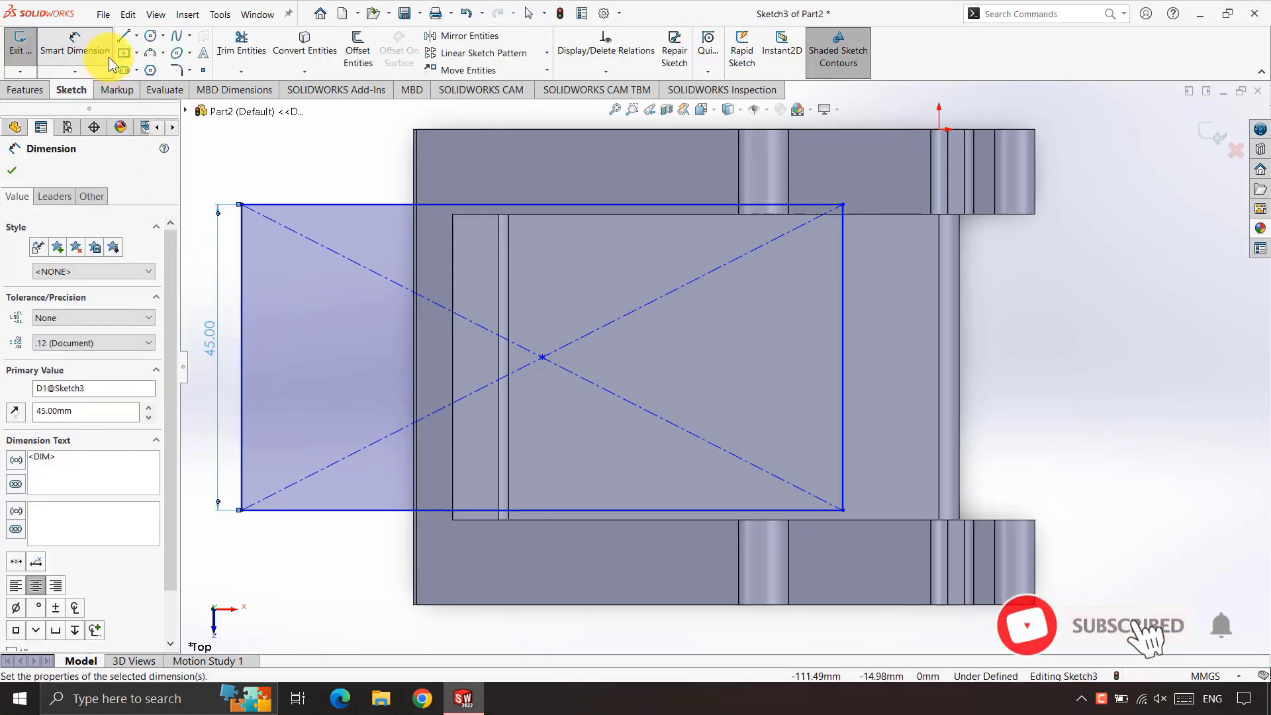
click(543, 356)
key(Escape)
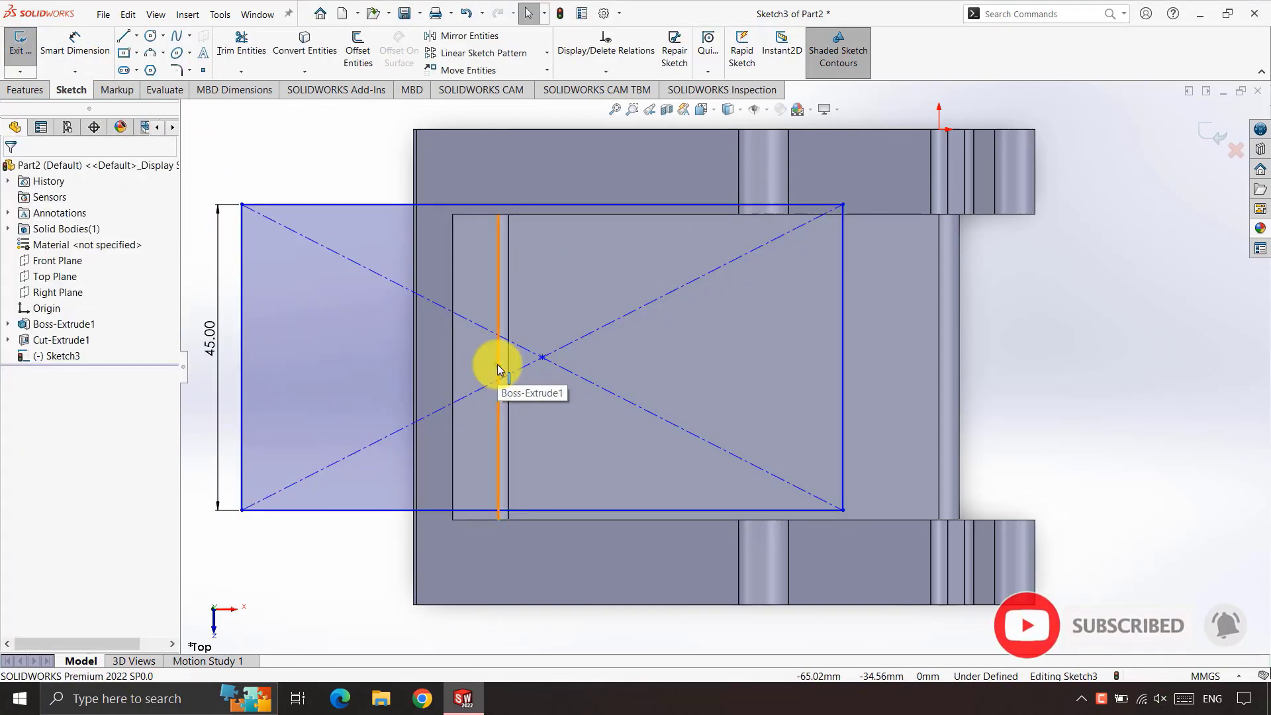
click(499, 368)
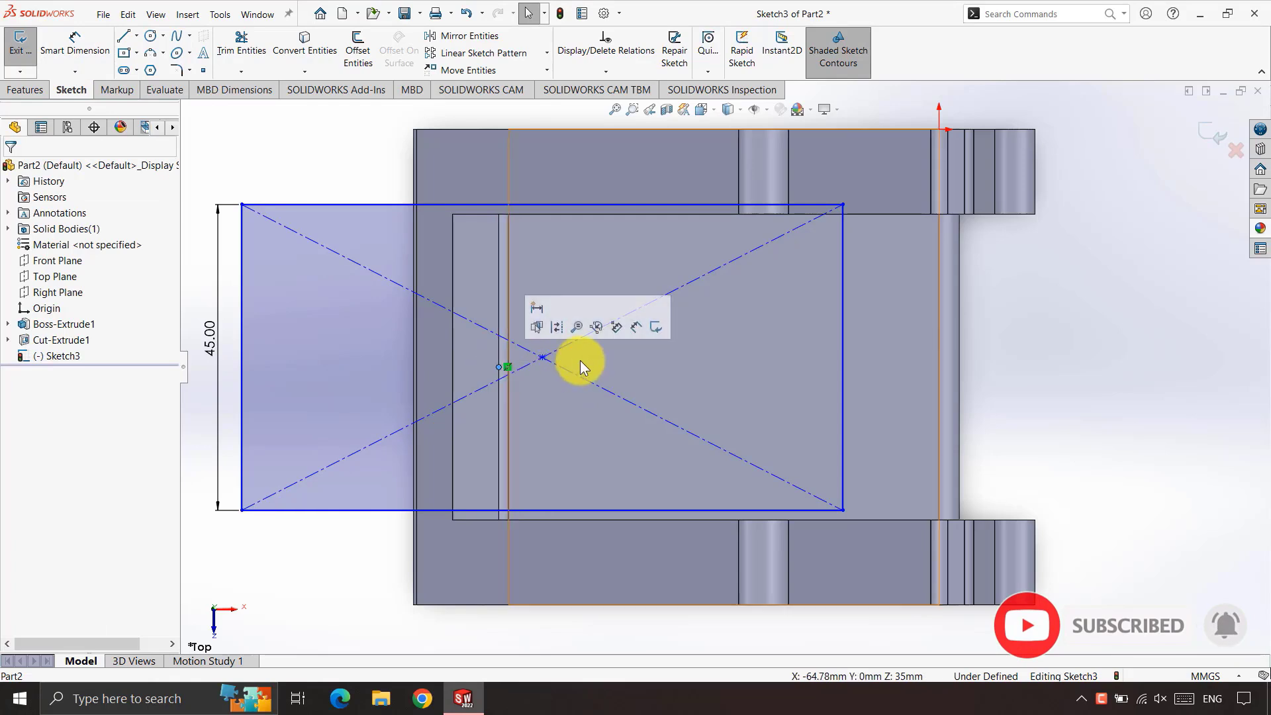
ctrl+click(542, 358)
click(586, 307)
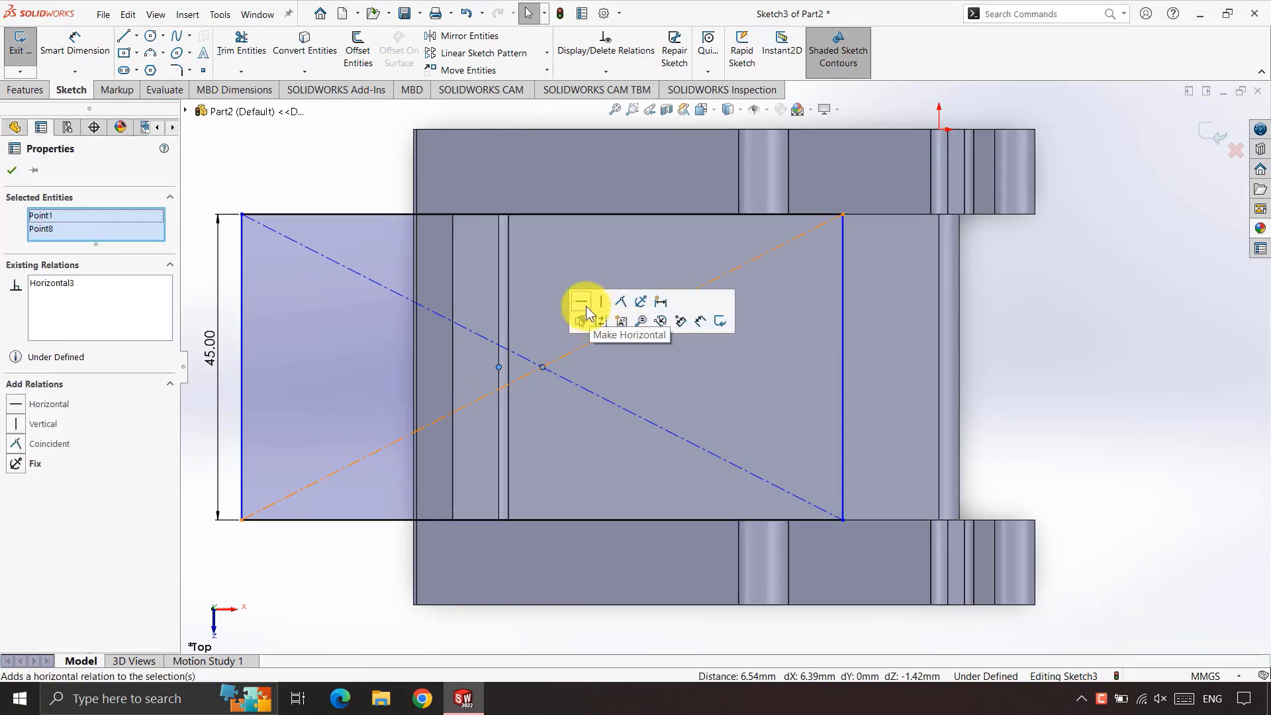
- Dimension the distance between the rectangle's front side and the base's rounded front edge as 10 mm
click(74, 46)
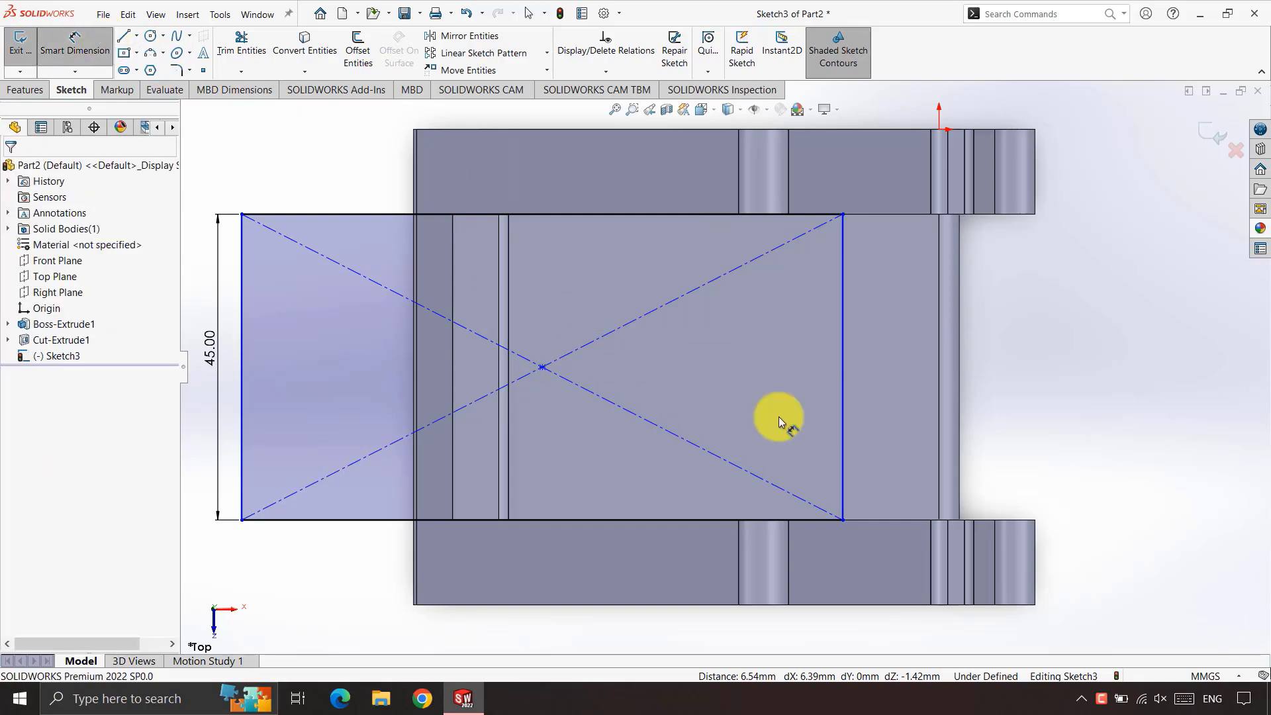
click(844, 400)
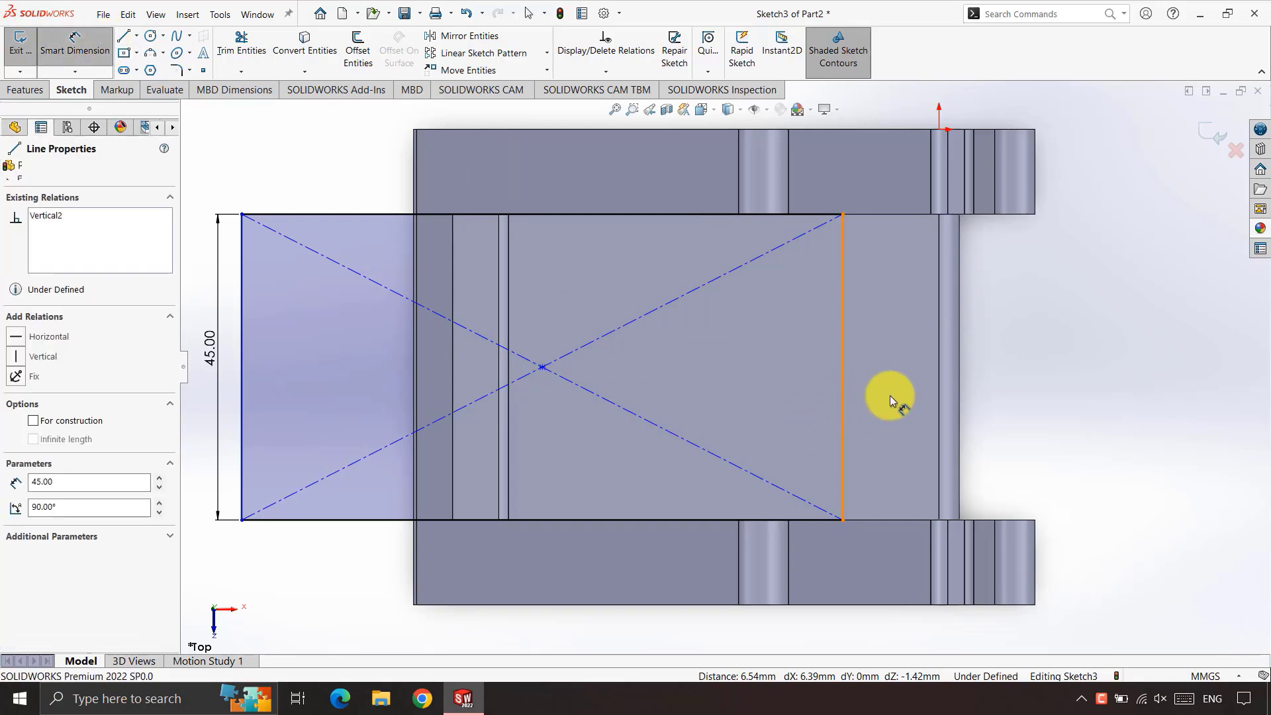
click(959, 401)
click(902, 342)
text(1)
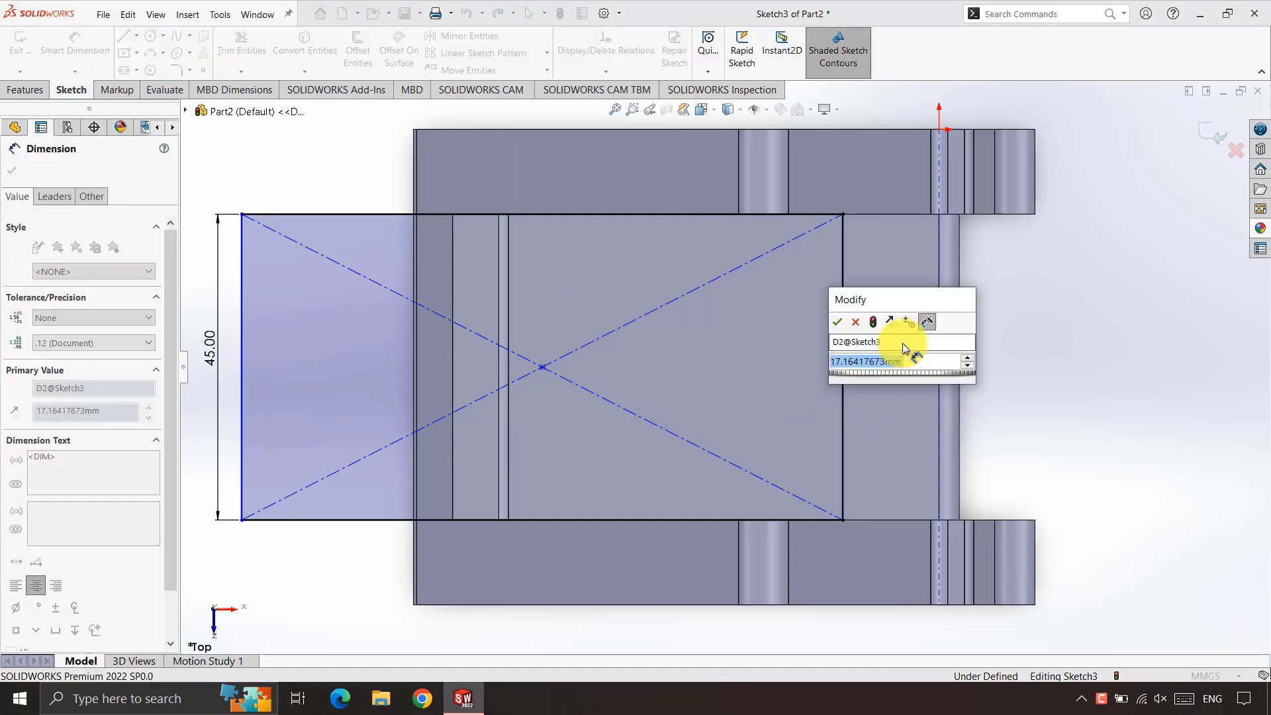
text(0)
key(Return)
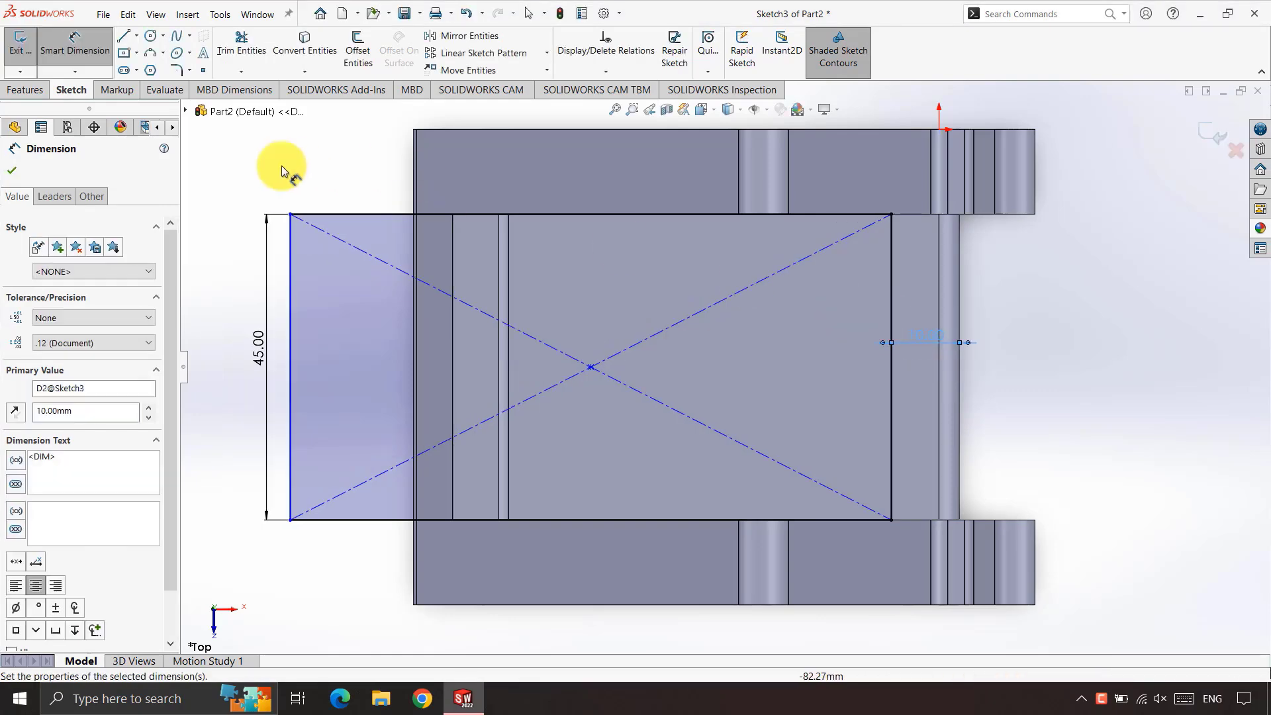
- Cut-extrude the rectangle with the Through All - Both end condition to open the middle of the base
click(25, 90)
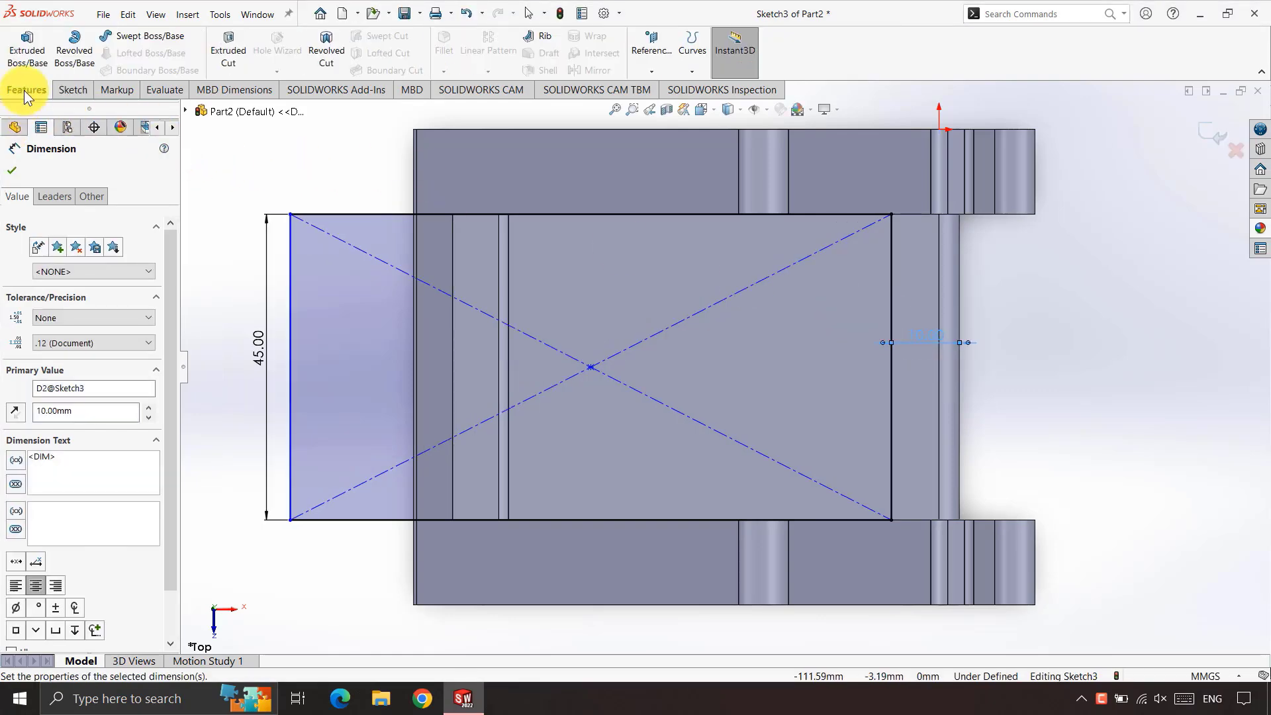
click(227, 45)
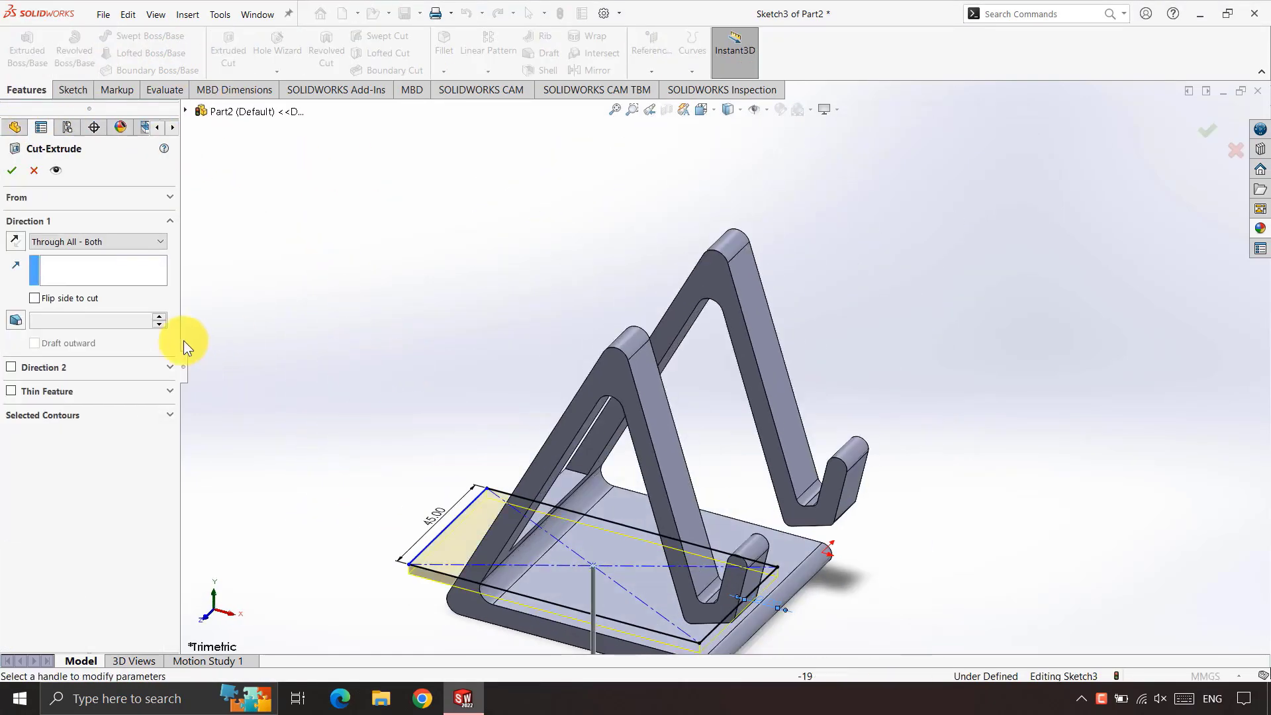
middle_drag(346, 400, 205, 315)
click(130, 241)
click(105, 279)
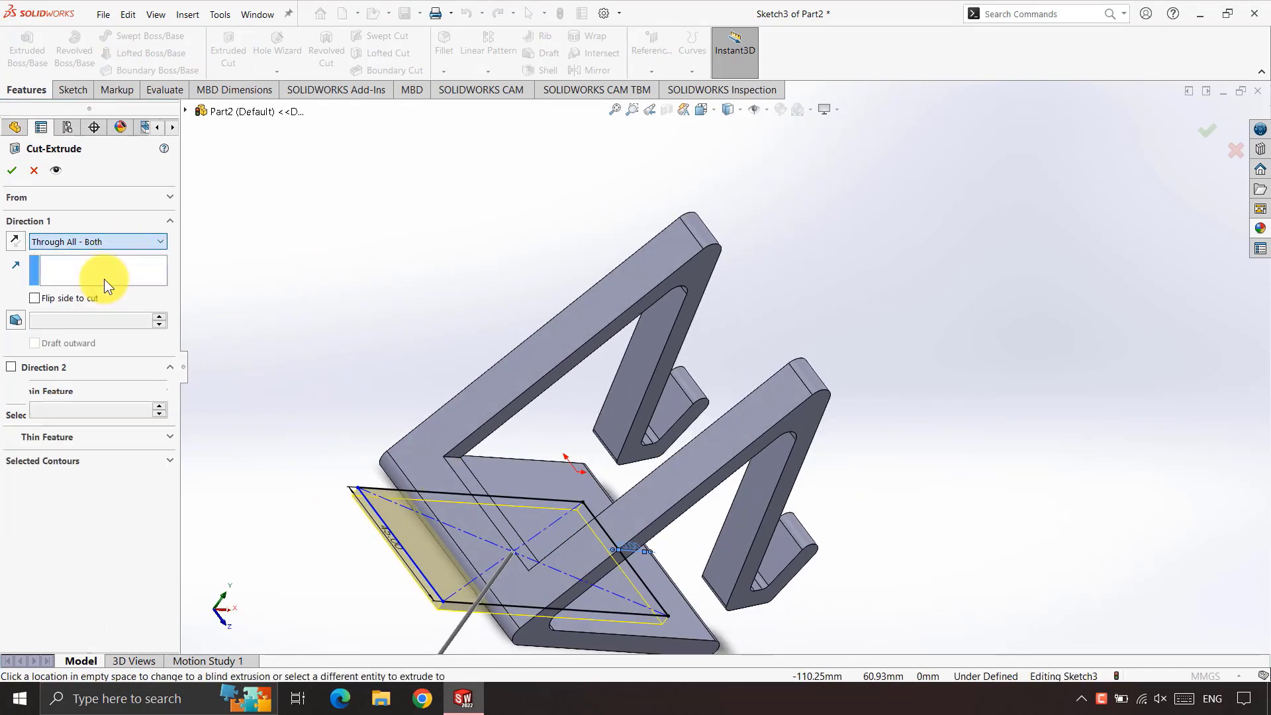
click(13, 170)
- Apply a green colour appearance to the whole part
middle_drag(915, 408, 771, 335)
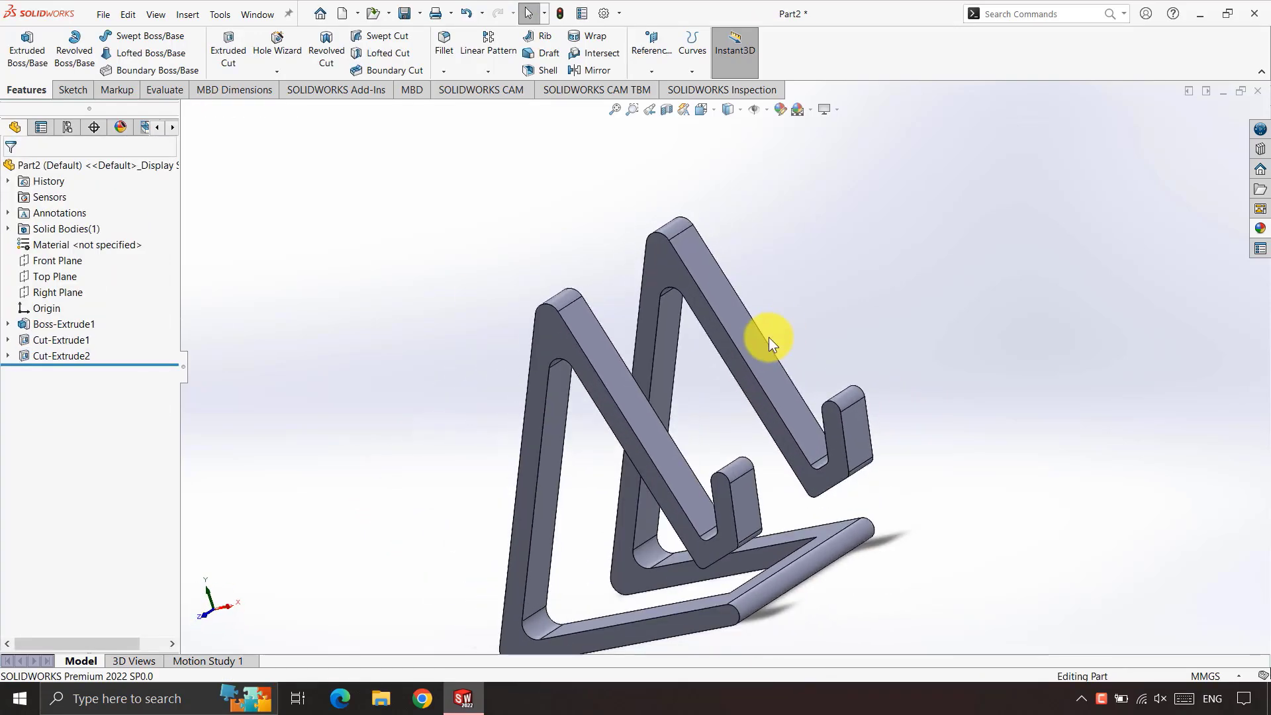
right_click(753, 350)
click(880, 311)
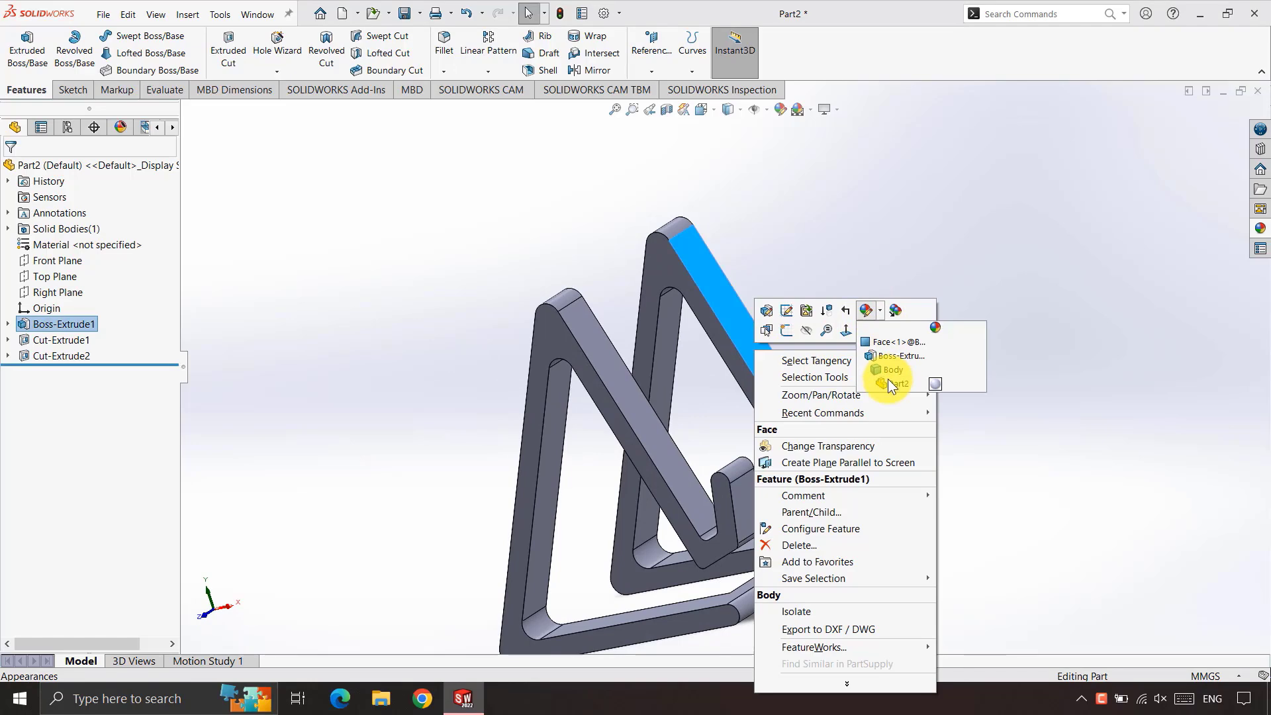
click(887, 375)
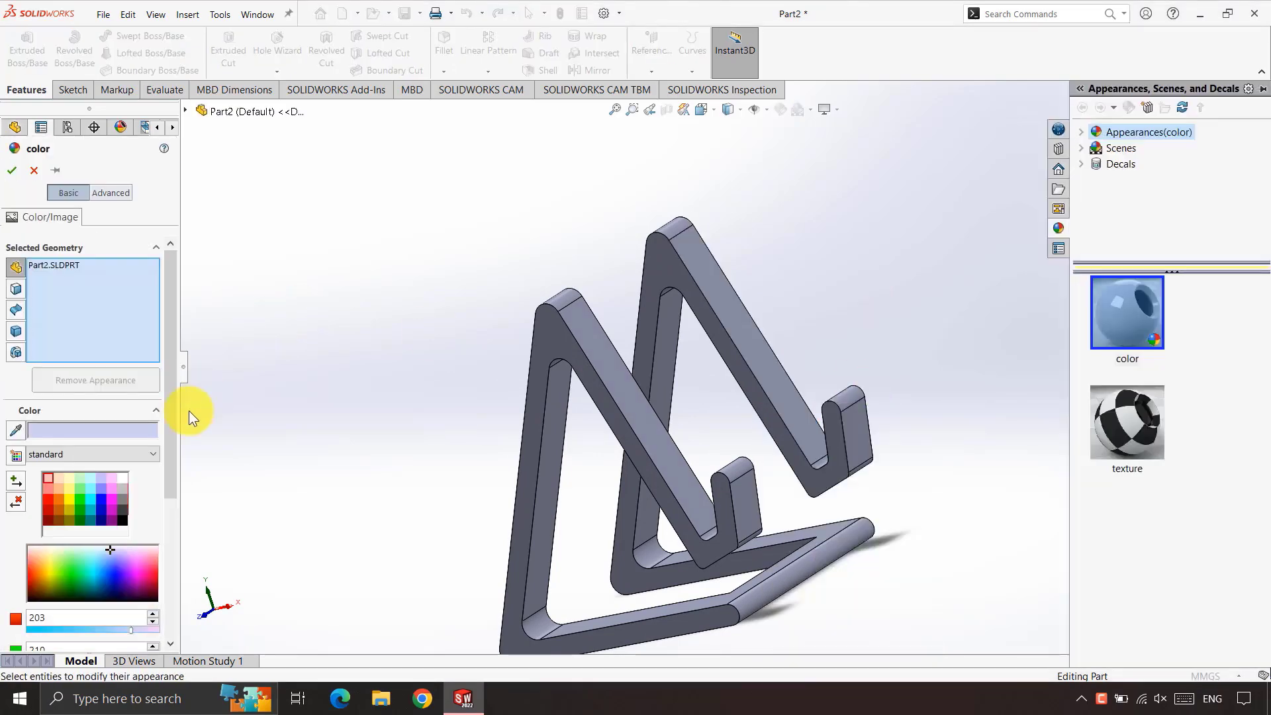
click(76, 499)
click(12, 170)
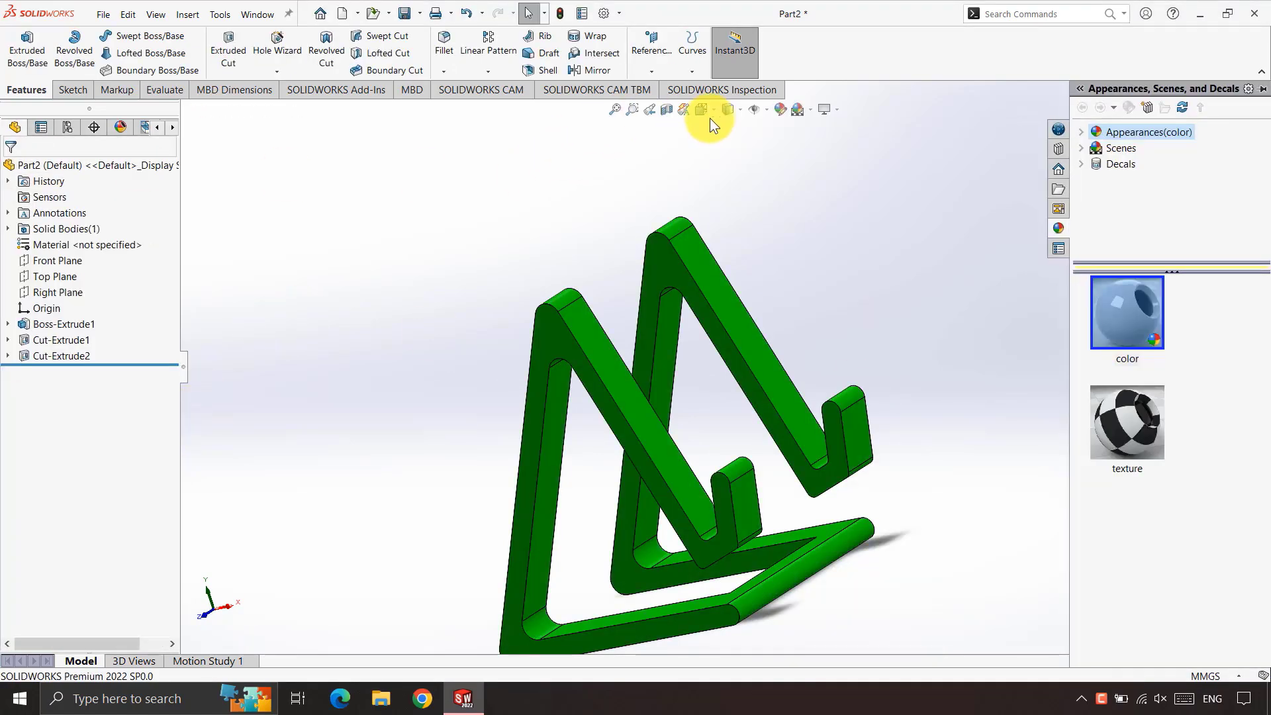
- Display the stand shaded without edges and switch to the isometric view
click(744, 108)
click(733, 109)
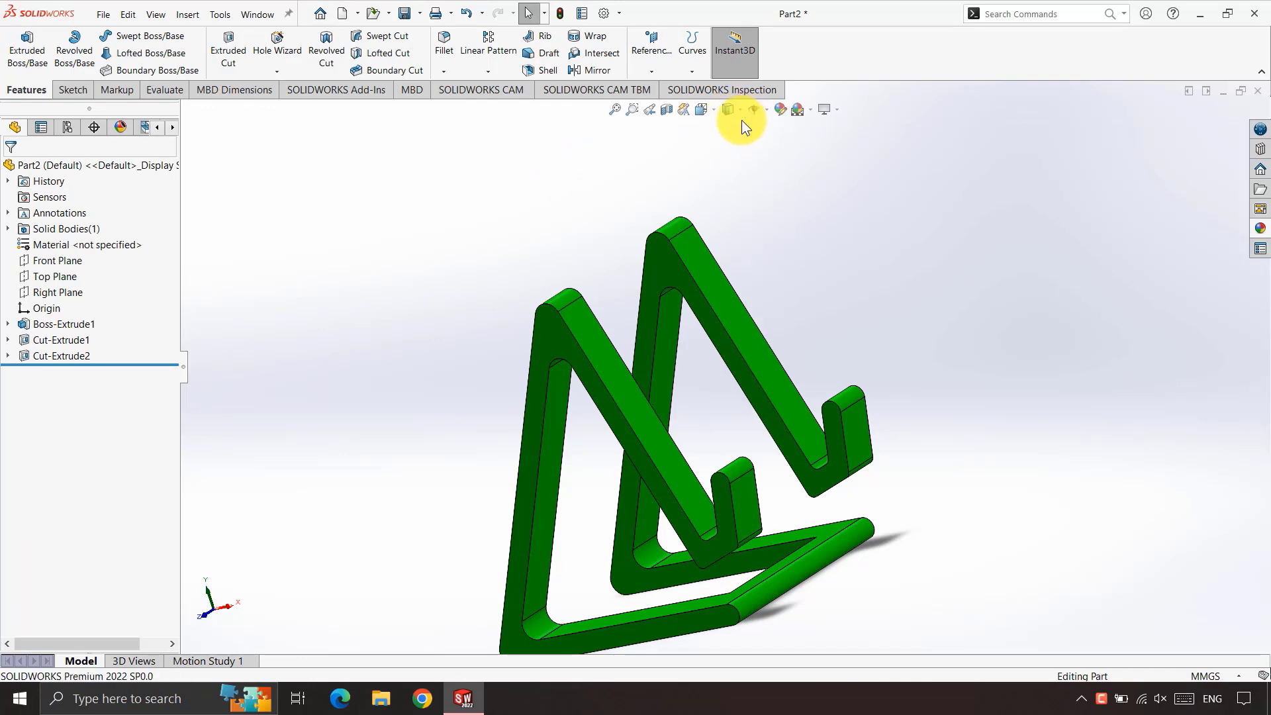
click(730, 145)
key(space)
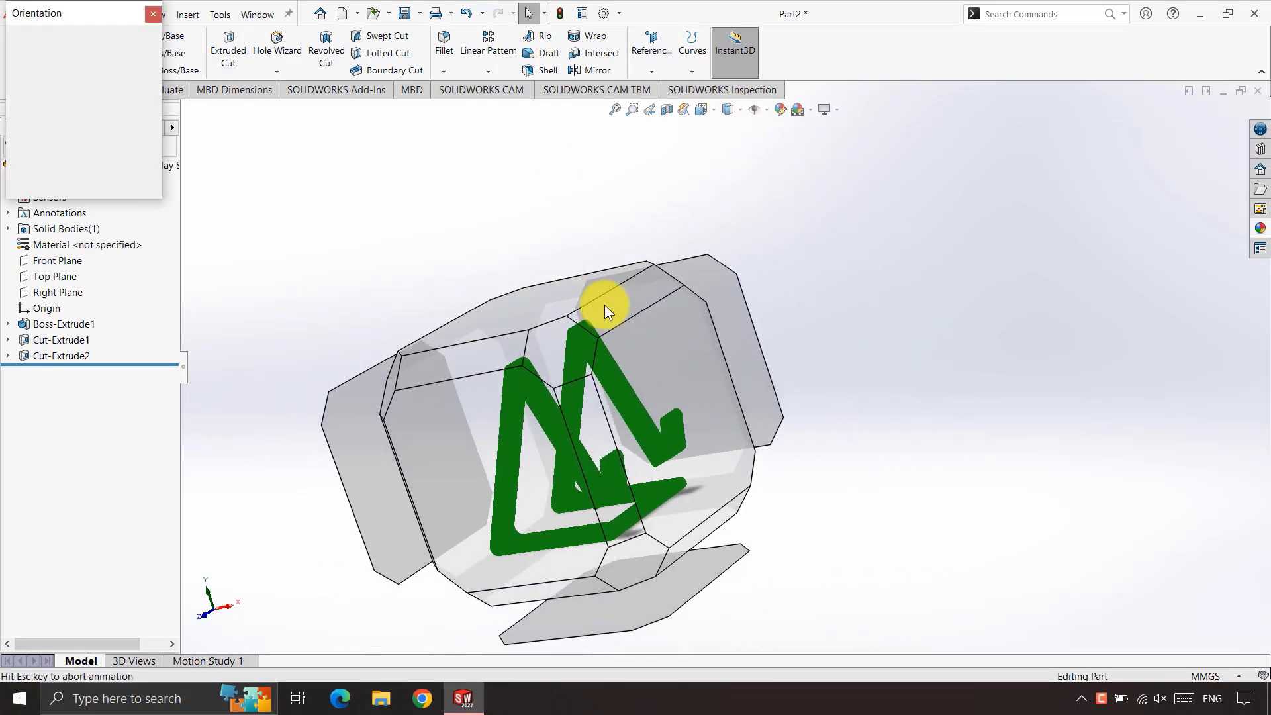
click(565, 369)
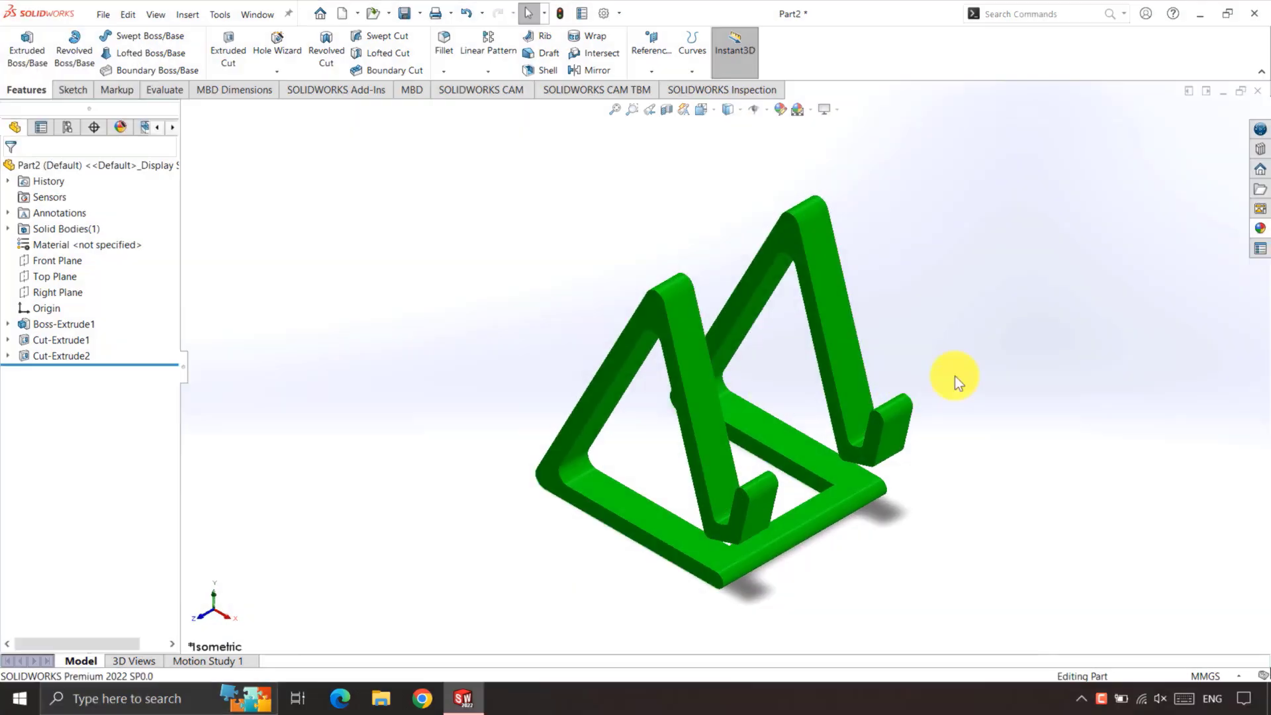